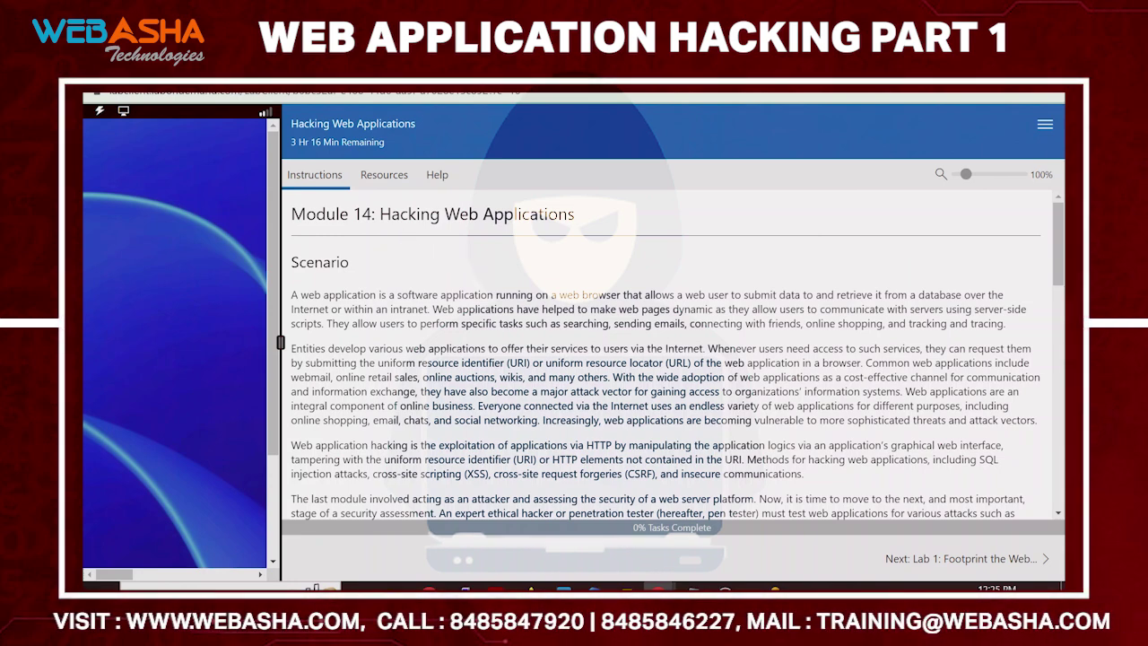
# Leave the Module 14 heading and bring the Hacking Web Applications notes in Notepad forward
pyautogui.moveTo(380, 213); pyautogui.dragTo(538, 213)
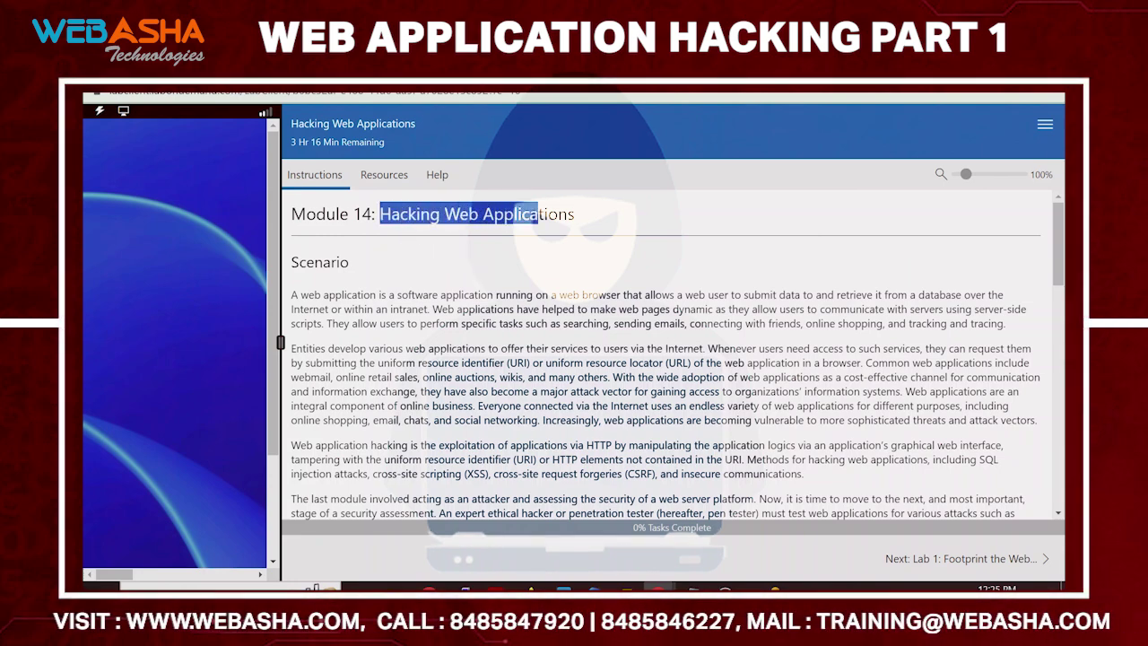
pyautogui.click(575, 204)
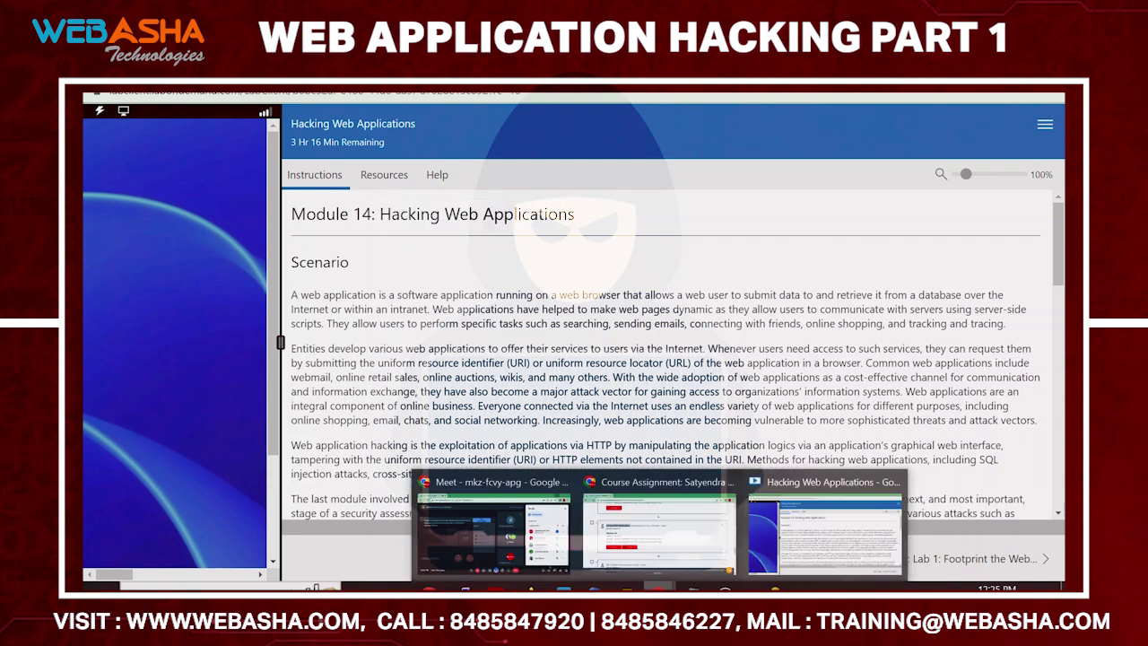
pyautogui.click(693, 587)
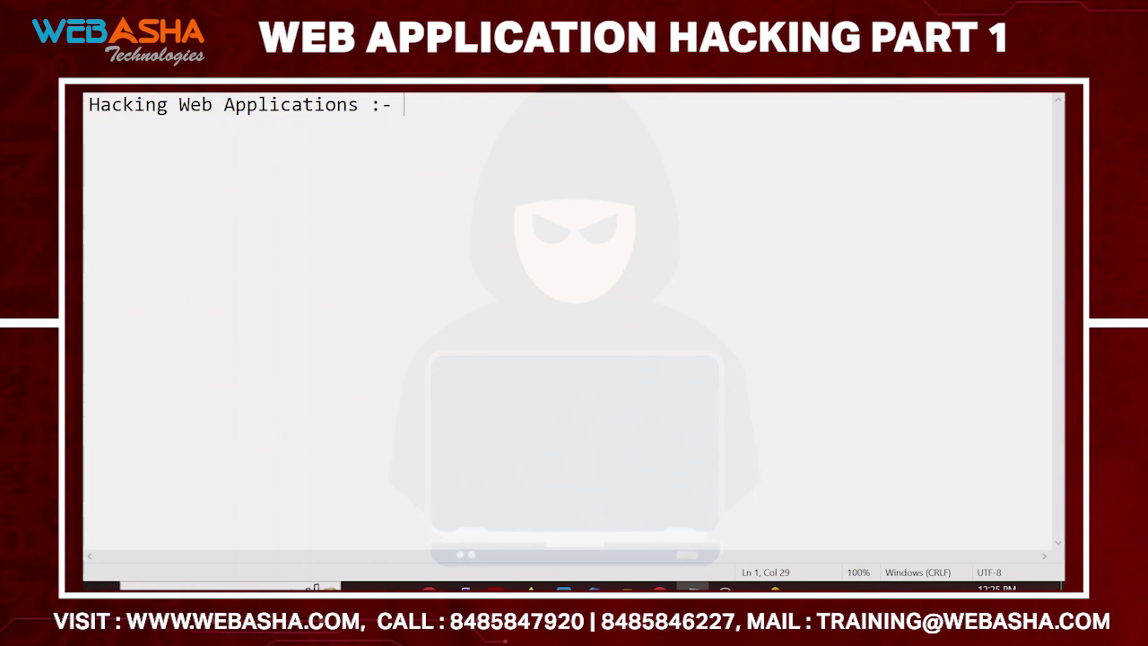
# Add '\' after the title and start a new line beginning 'hy'
pyautogui.write('\\')
pyautogui.press('Return')
pyautogui.press('Return')
pyautogui.write('hy')
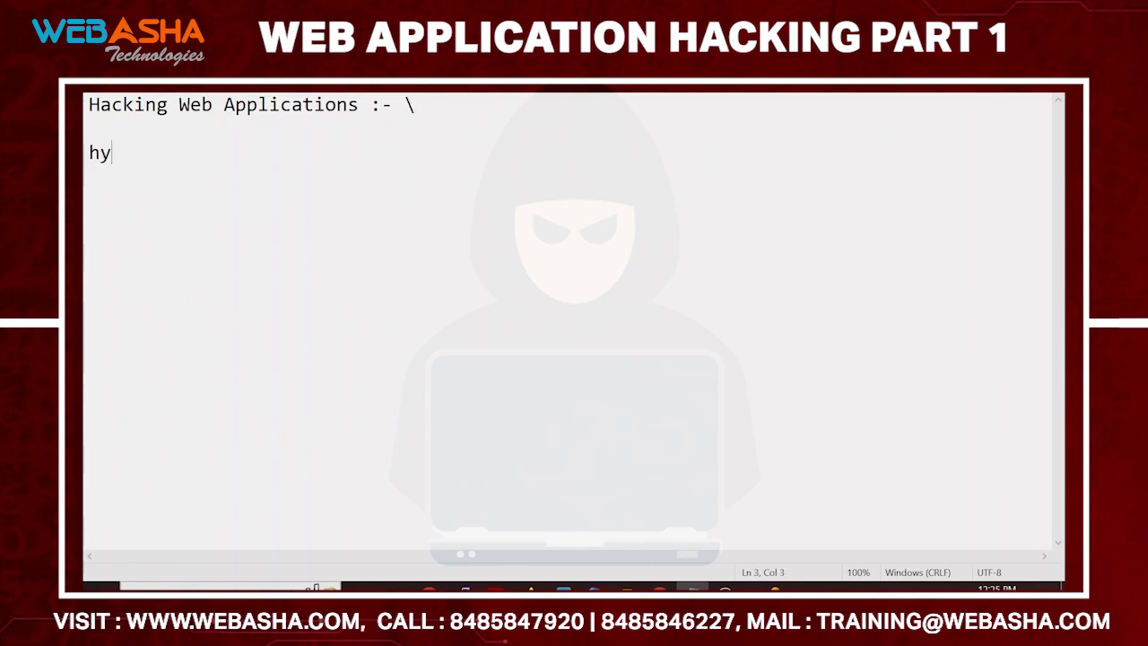
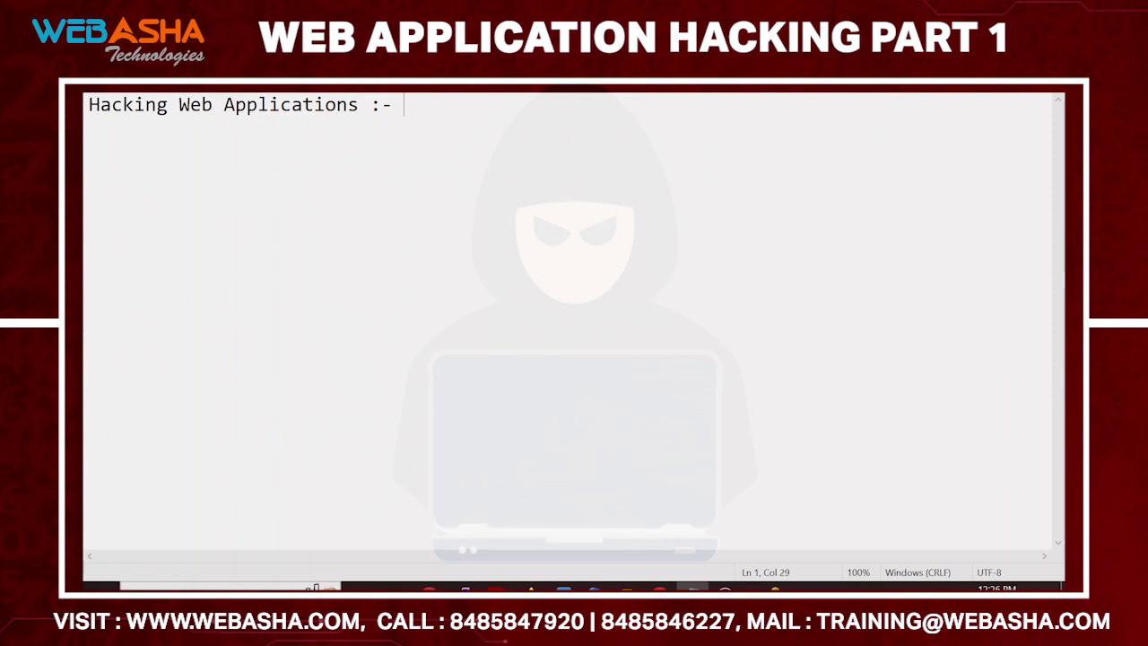
# Switch from the Notepad note to the Module 14: Hacking Web Applications lab page
pyautogui.hotkey('alt', 'Tab')
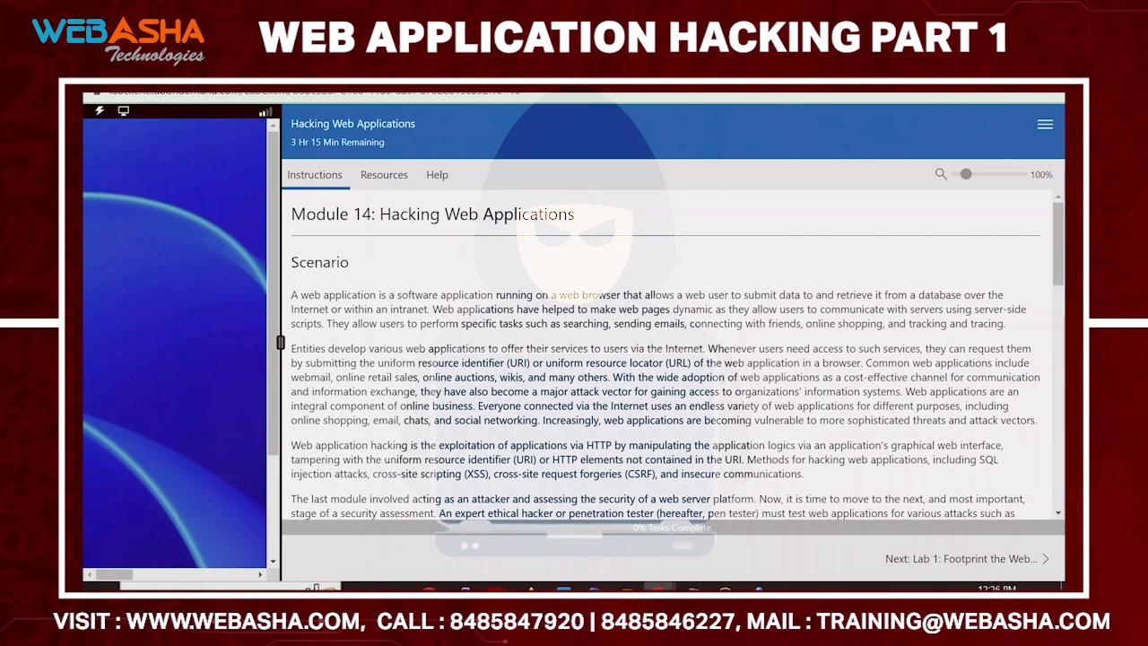
# Scroll down to the module's Objective list, then go back to the Notepad notes
pyautogui.scroll(-5, 672, 354)
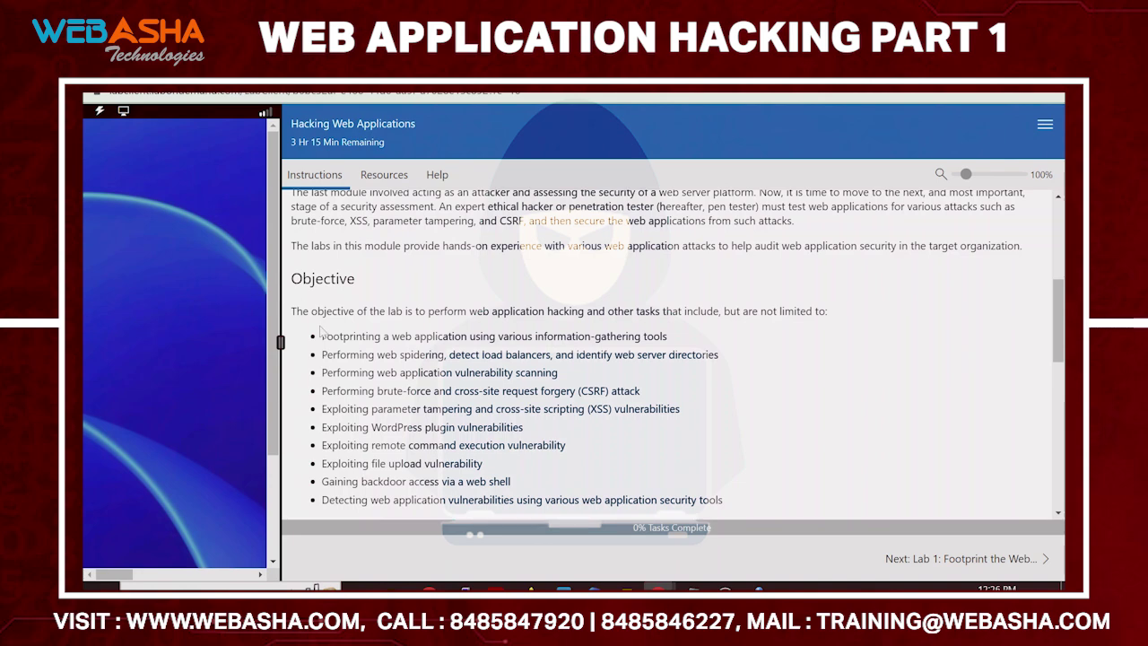
pyautogui.hotkey('alt', 'Tab')
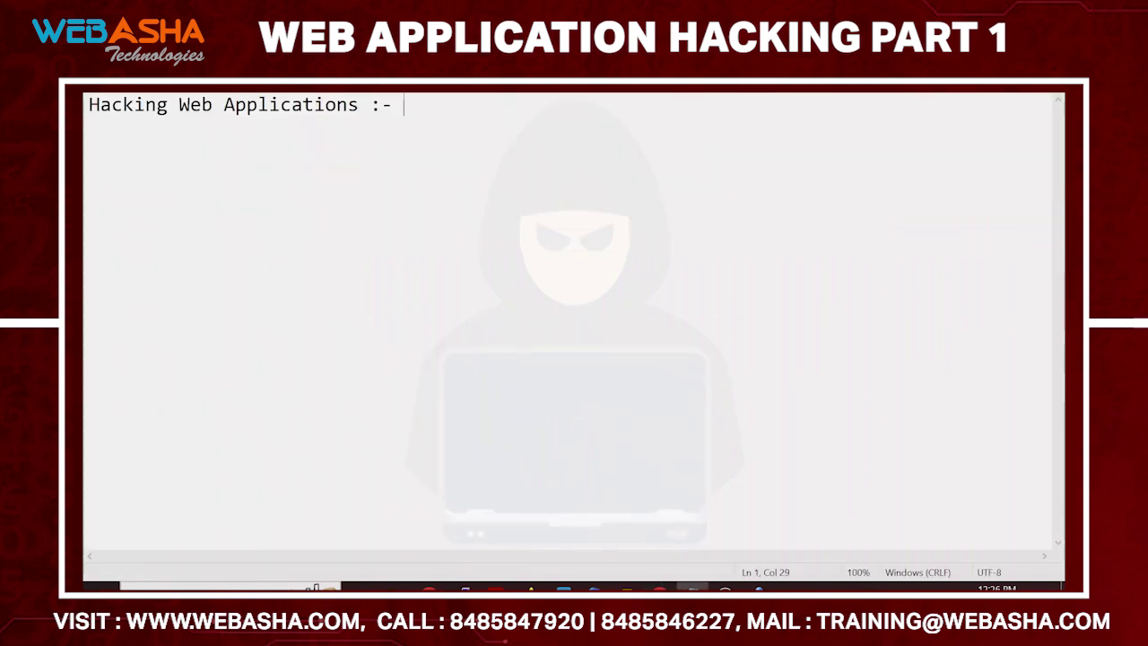
# Add the line 'gather info' under the Hacking Web Applications heading
pyautogui.press('Return')
pyautogui.write('gah')
pyautogui.press('BackSpace')
pyautogui.press('BackSpace')
pyautogui.press('BackSpace')
pyautogui.press('Return')
pyautogui.write('gaht')
pyautogui.press('BackSpace')
pyautogui.press('BackSpace')
pyautogui.press('BackSpace')
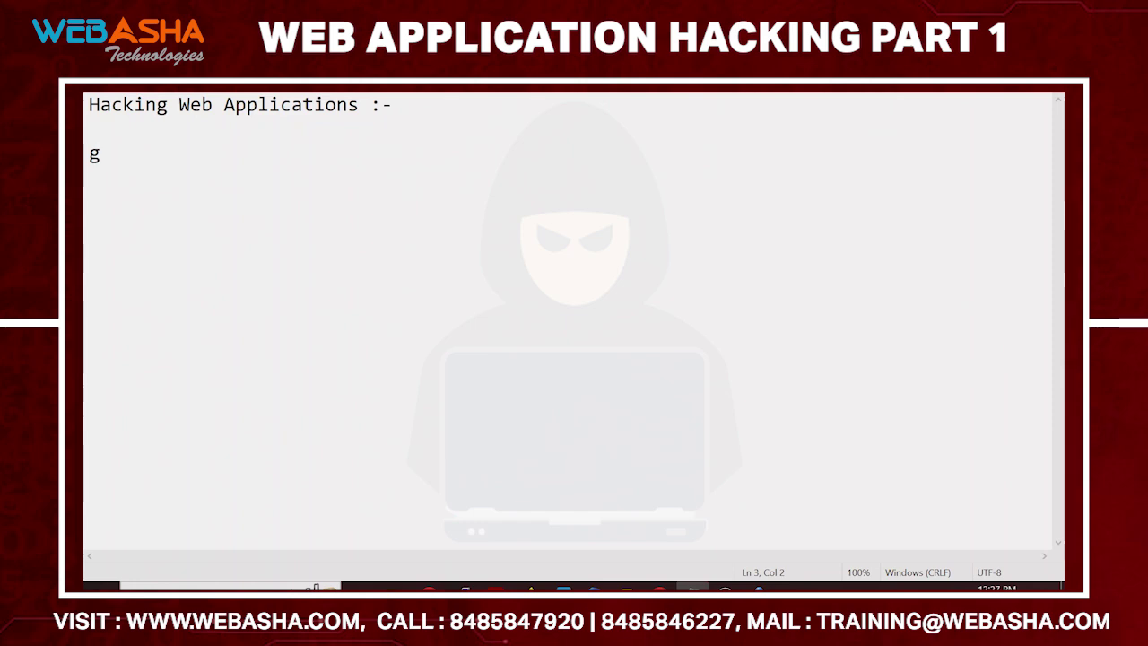
pyautogui.write('ather')
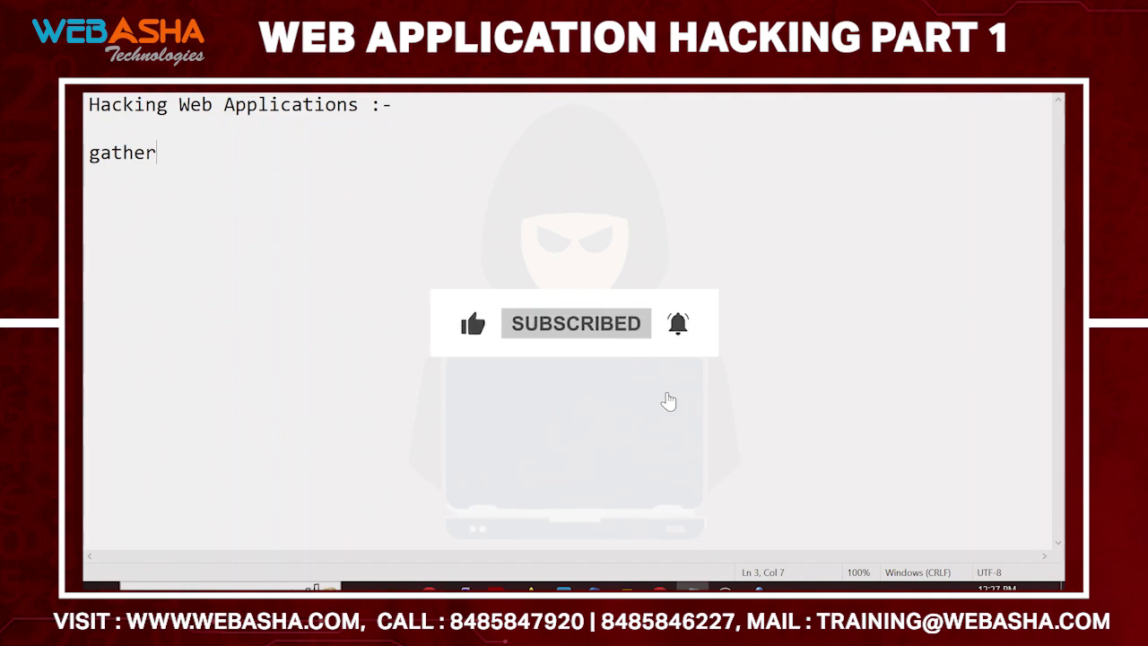
pyautogui.write('inf')
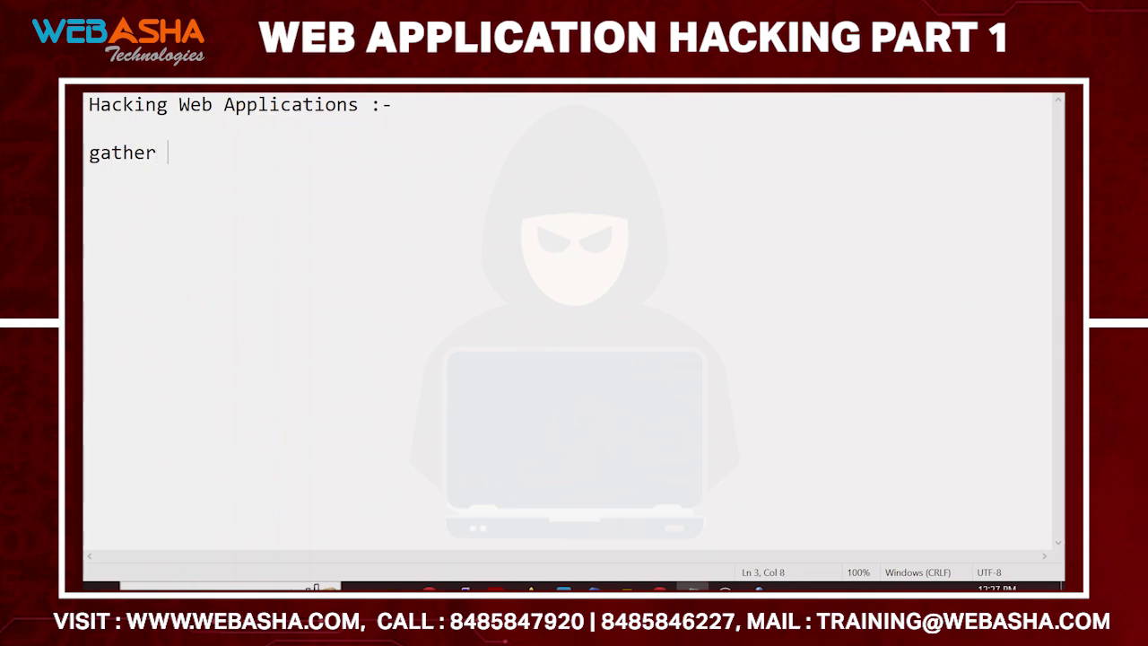
pyautogui.write('o')
# Copy the footprinting objective from the lab page into the notes
pyautogui.hotkey('alt', 'Tab')
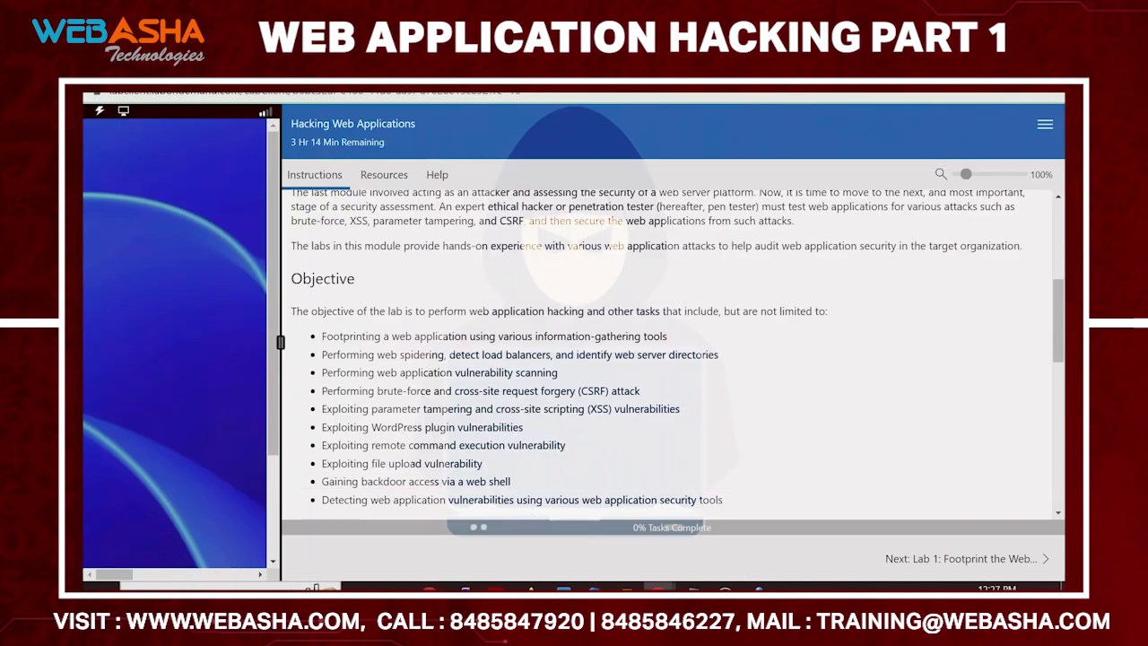
pyautogui.moveTo(321, 336); pyautogui.dragTo(678, 346)
pyautogui.hotkey('ctrl', 'c')
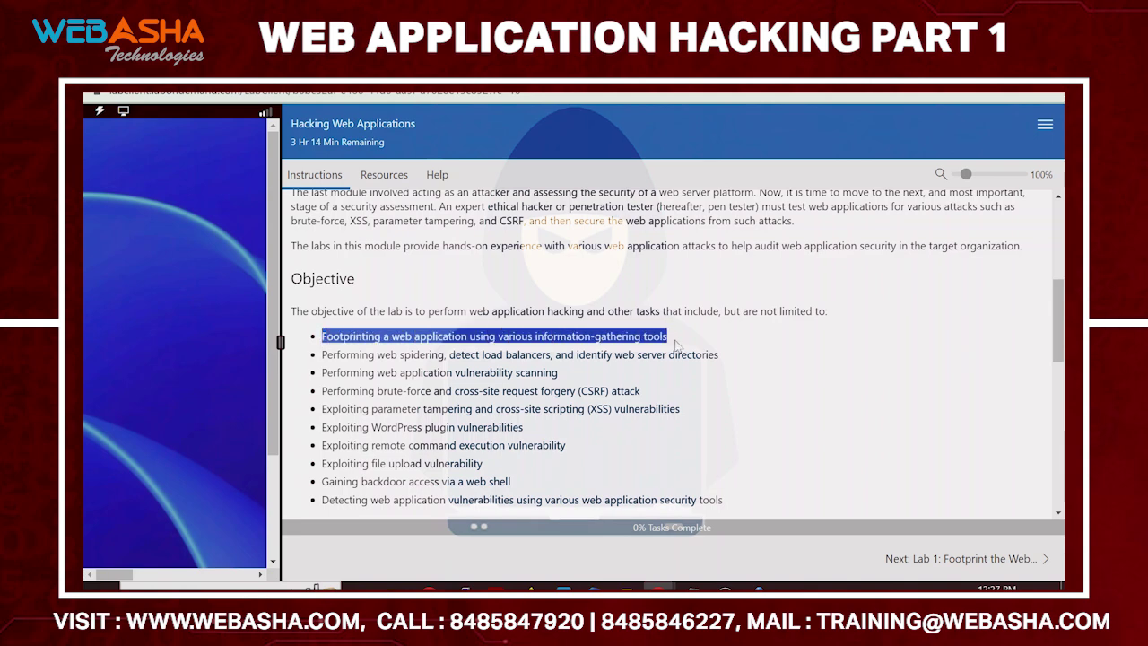
pyautogui.hotkey('alt', 'Tab')
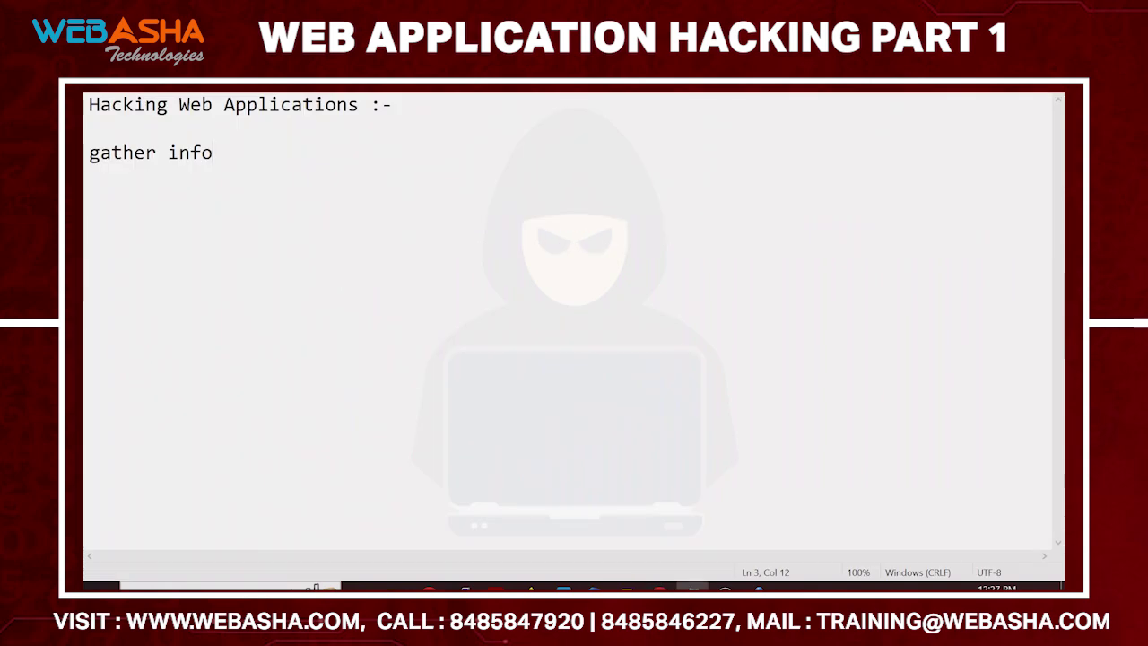
pyautogui.press('Return')
pyautogui.press('Return')
pyautogui.hotkey('ctrl', 'v')
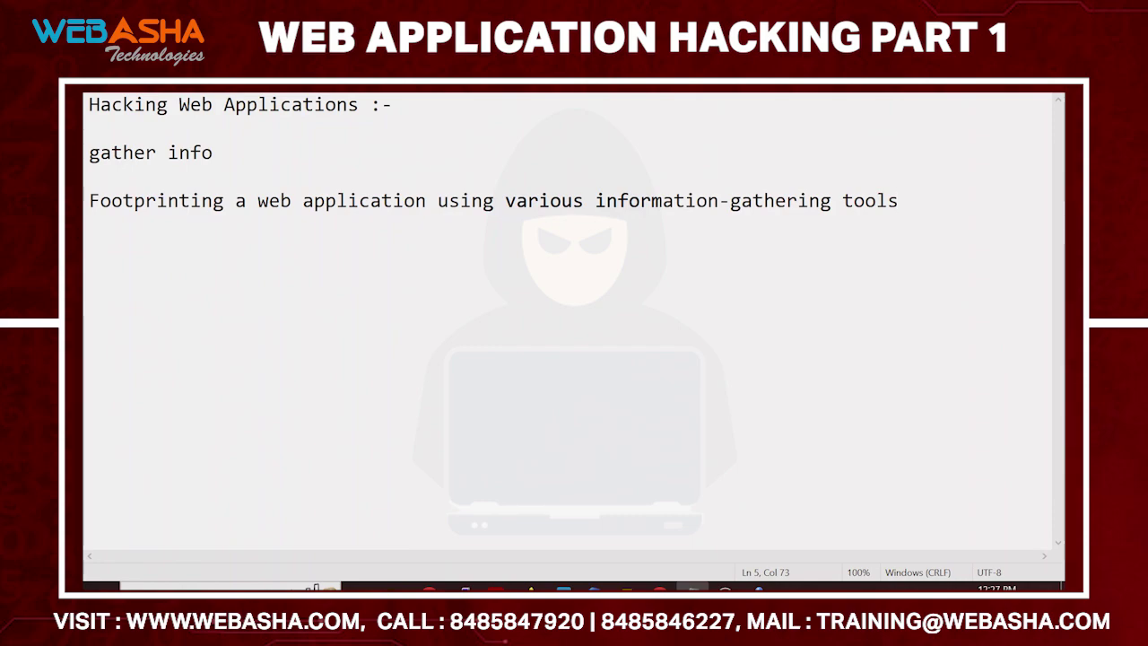
# Copy the 'Perform web application reconnaissance using Nmap and Telnet' objective from Lab 1 into the notes
pyautogui.hotkey('alt', 'Tab')
pyautogui.scroll(-3, 673, 376)
pyautogui.click(976, 570)
pyautogui.scroll(-3, 924, 408)
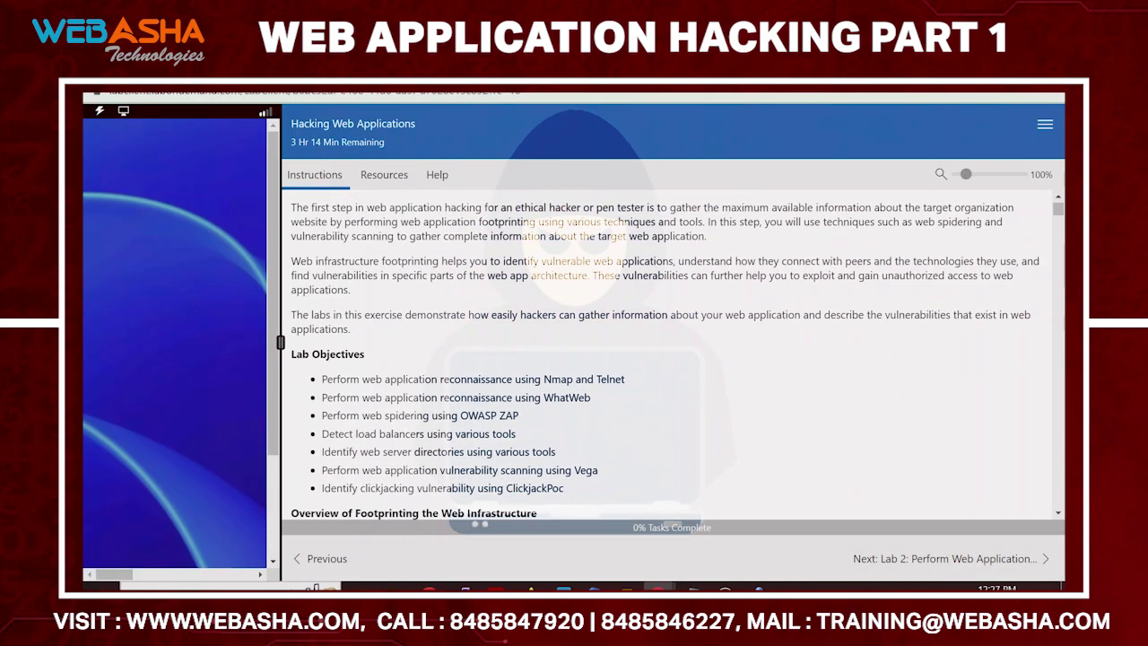
pyautogui.moveTo(322, 378); pyautogui.dragTo(628, 380)
pyautogui.hotkey('ctrl', 'c')
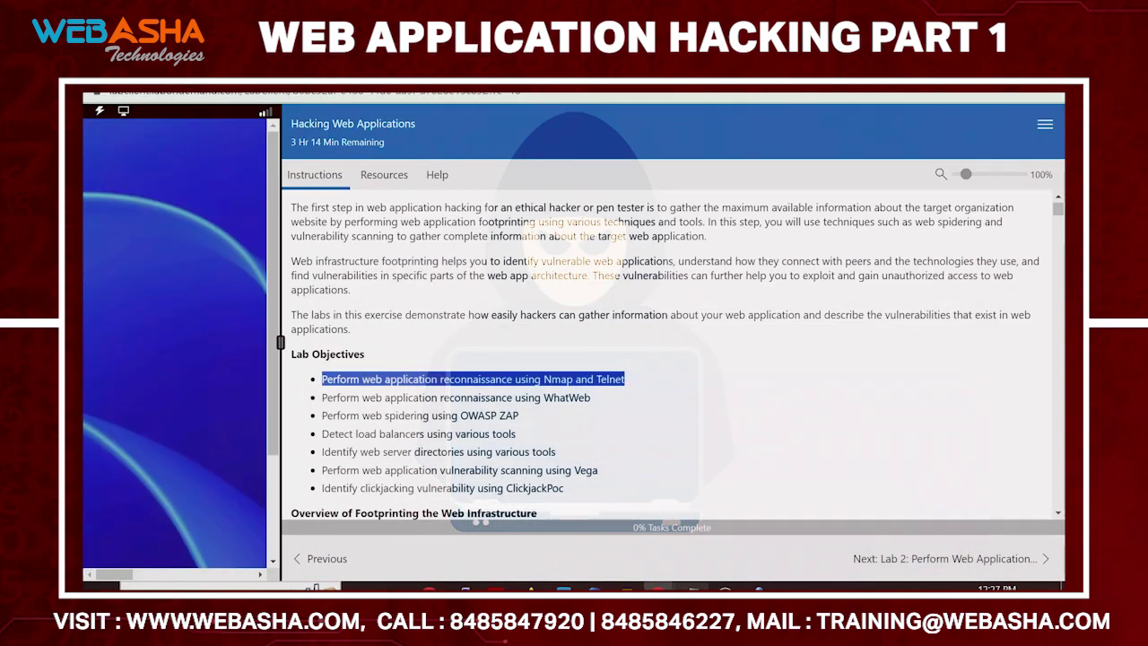
pyautogui.hotkey('alt', 'Tab')
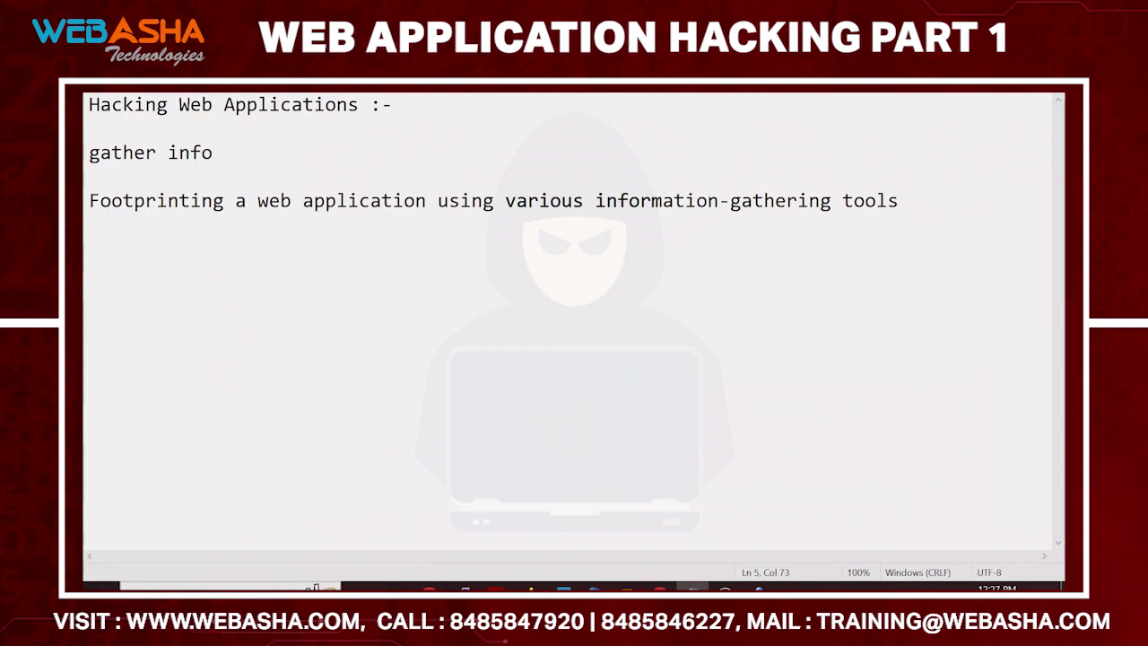
pyautogui.press('Return')
pyautogui.press('Return')
pyautogui.hotkey('ctrl', 'v')
pyautogui.press('Return')
pyautogui.press('Return')
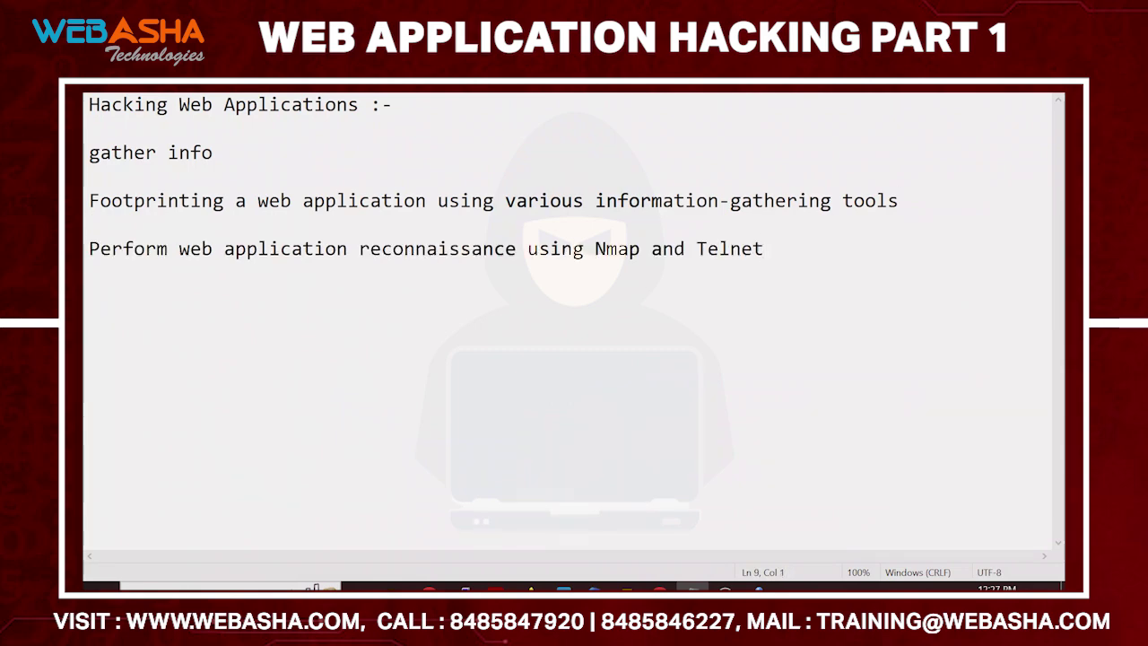
# Delete the stray 'nc' text from the notes and return to the lab instructions
pyautogui.write('nc')
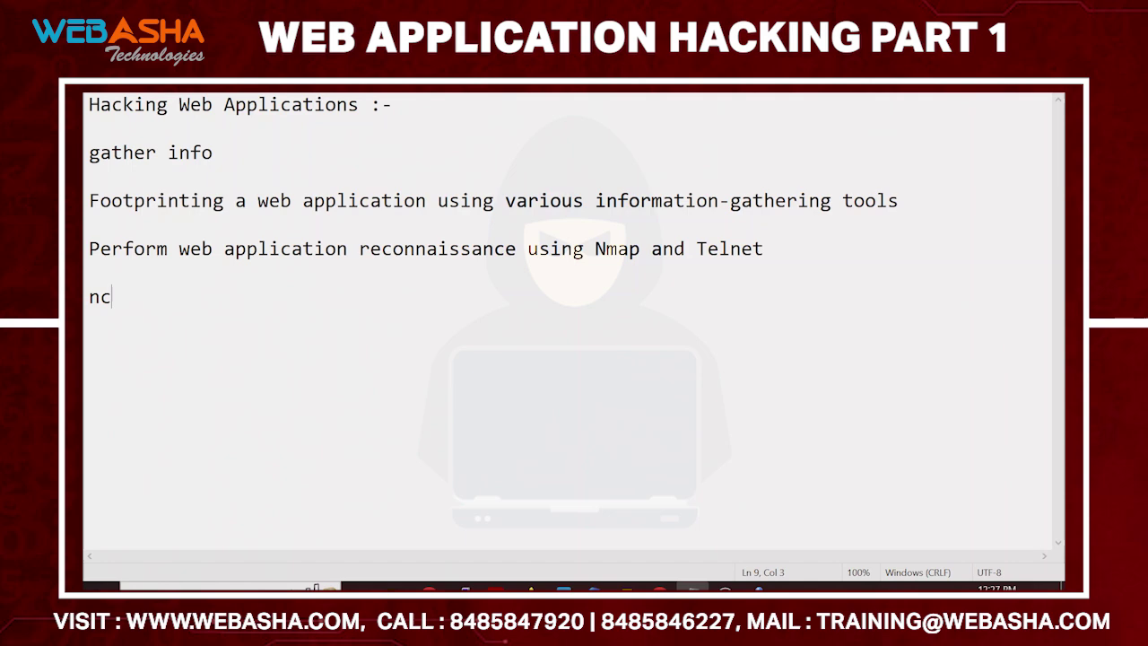
pyautogui.click(595, 248)
pyautogui.moveTo(113, 297); pyautogui.dragTo(88, 297)
pyautogui.press('BackSpace')
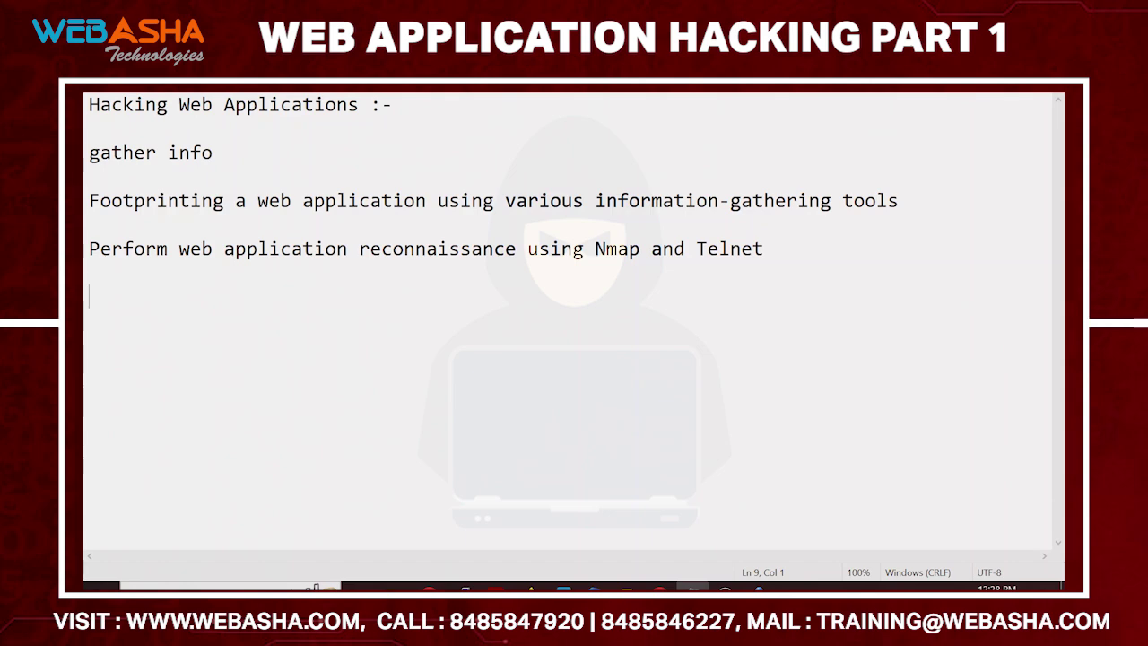
pyautogui.hotkey('alt', 'Tab')
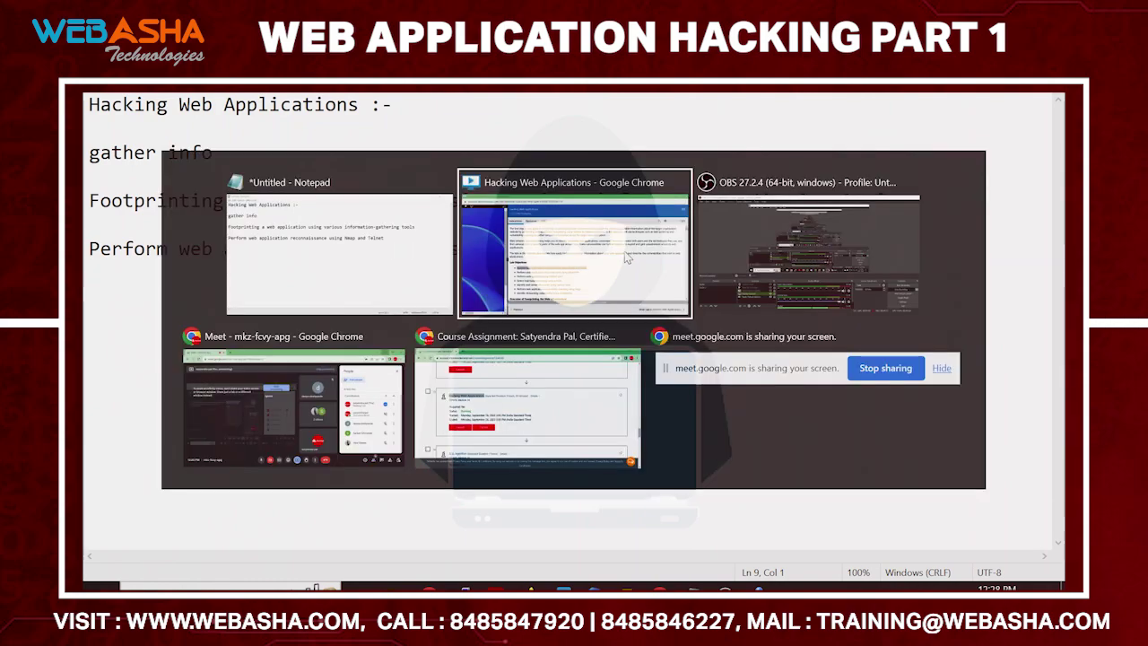
# Log in to Parrot Security with the attacker account password from the Resources tab
pyautogui.scroll(-5, 769, 333)
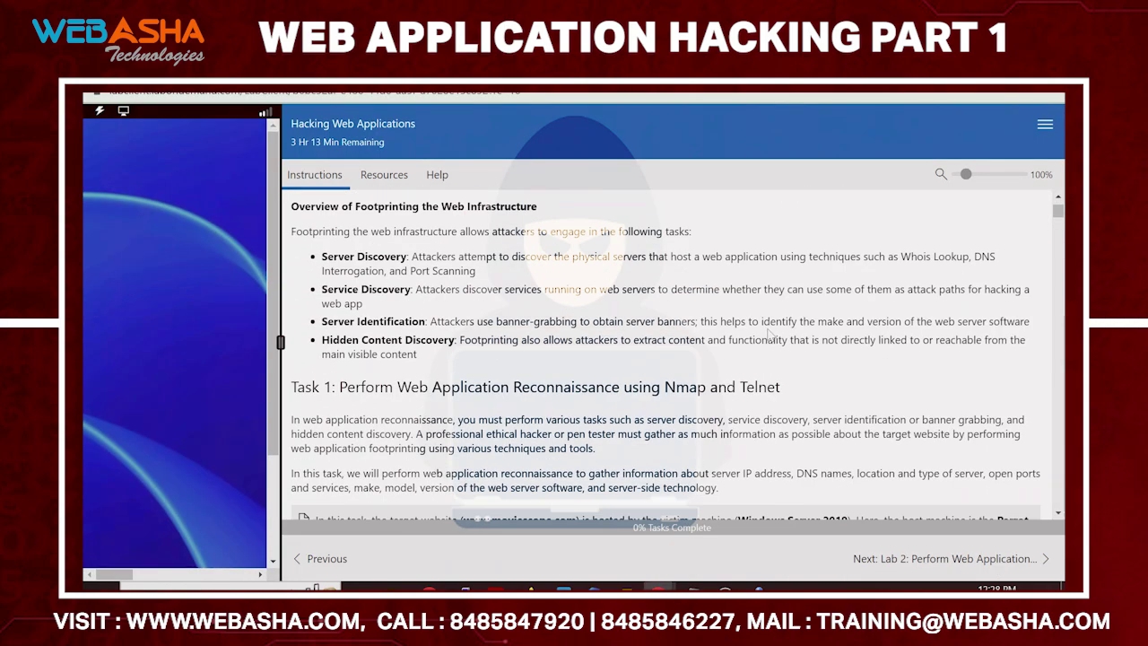
pyautogui.scroll(-3, 769, 334)
pyautogui.scroll(-3, 744, 309)
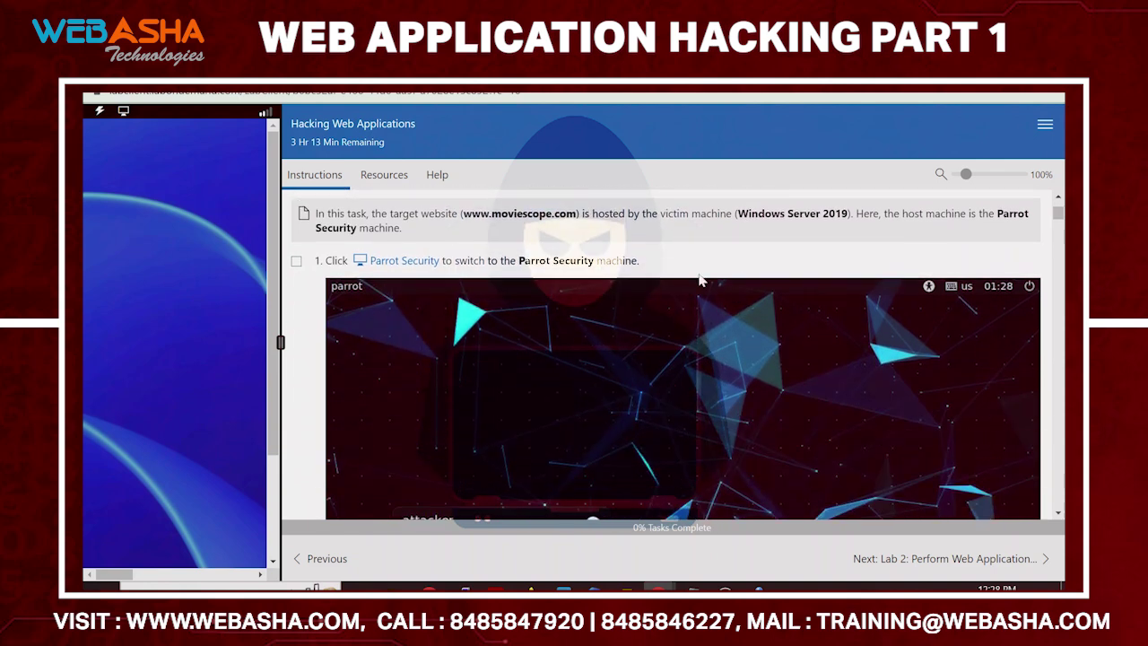
pyautogui.click(387, 178)
pyautogui.click(697, 528)
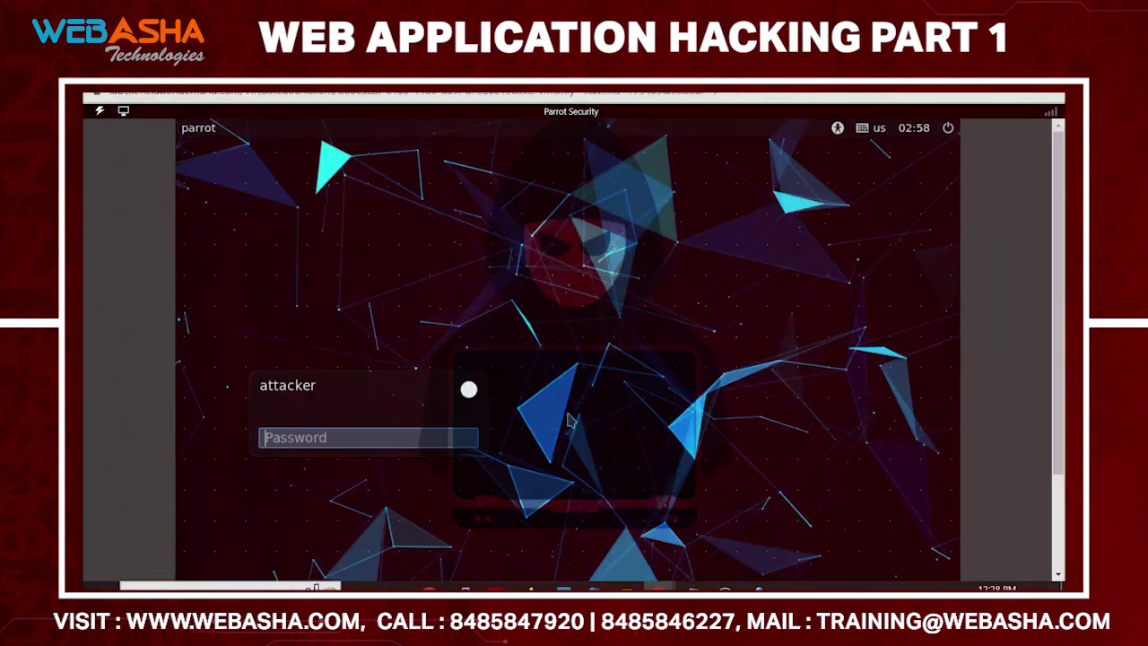
pyautogui.write('toor')
pyautogui.press('Return')
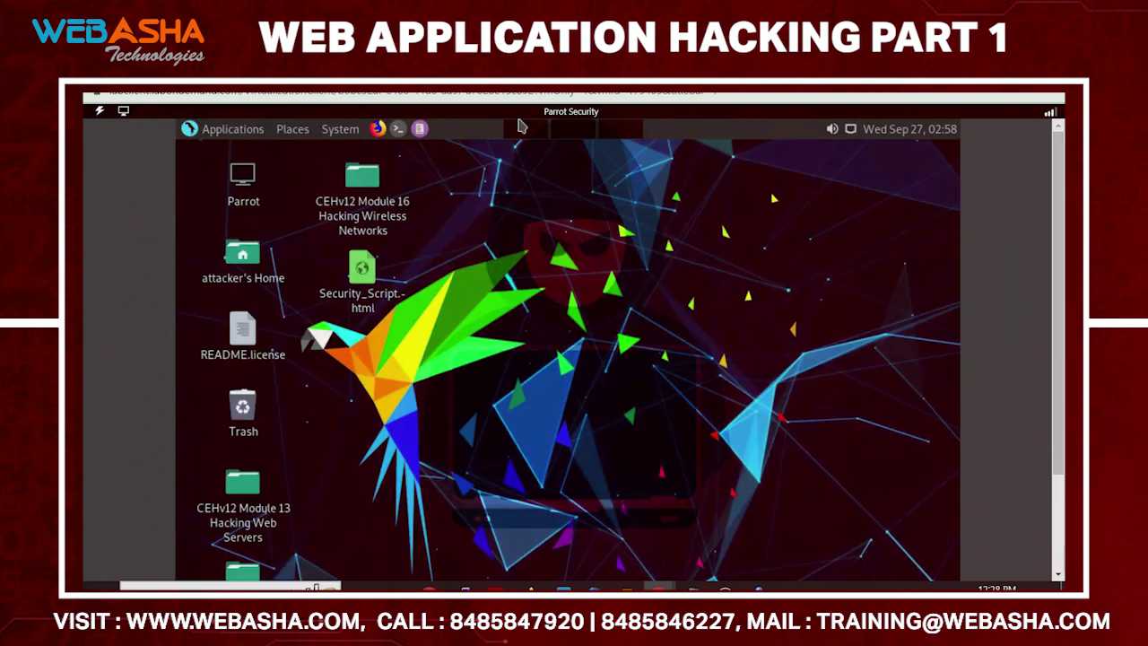
# Open a maximized terminal and get a root shell with sudo -i
pyautogui.click(399, 130)
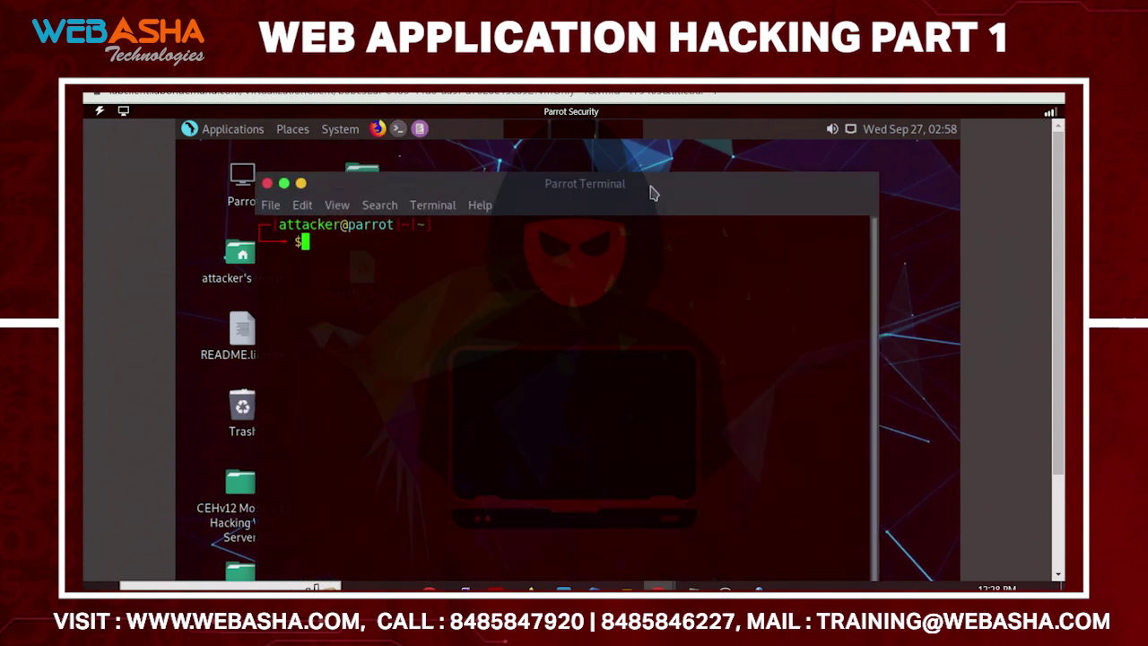
pyautogui.doubleClick(653, 192)
pyautogui.write('su')
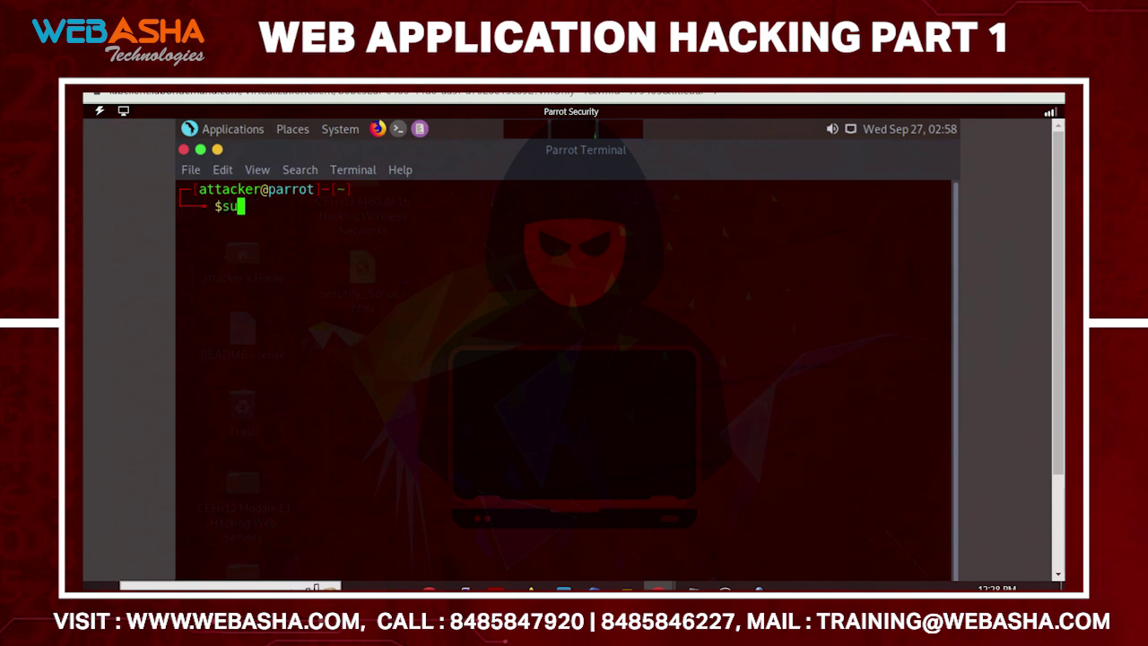
pyautogui.write('do  -i')
pyautogui.press('Return')
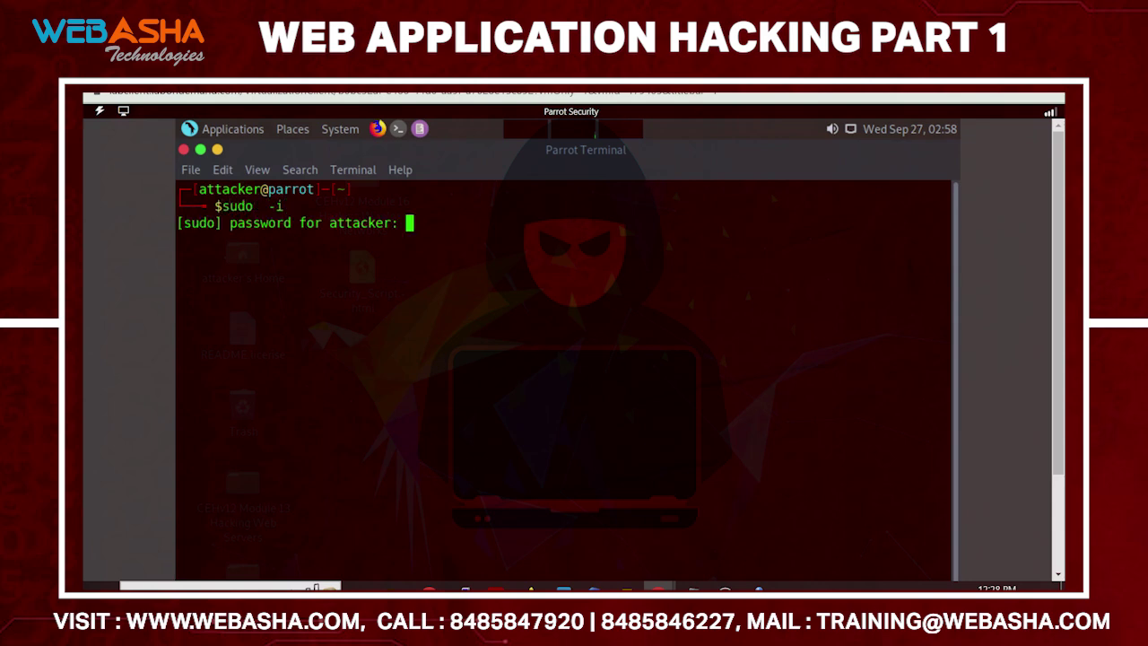
pyautogui.press('Return')
pyautogui.hotkey('ctrl', 'l')
pyautogui.press('Return')
pyautogui.press('Return')
# Run a basic nmap scan of 10.10.1.19
pyautogui.write('n')
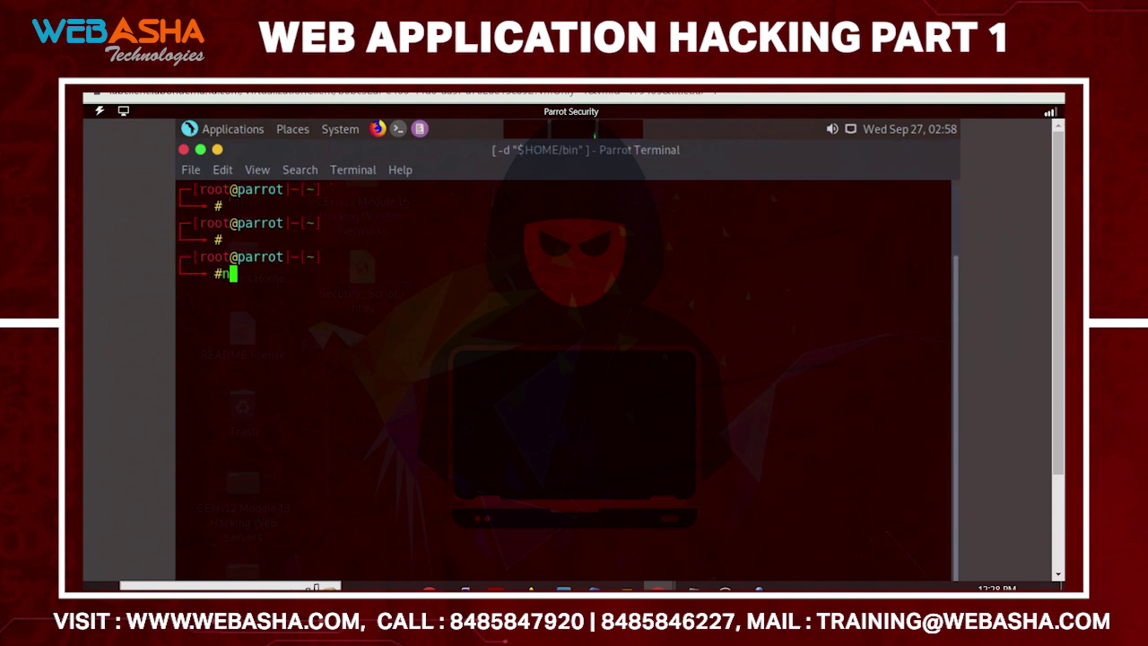
pyautogui.write('map  10.1')
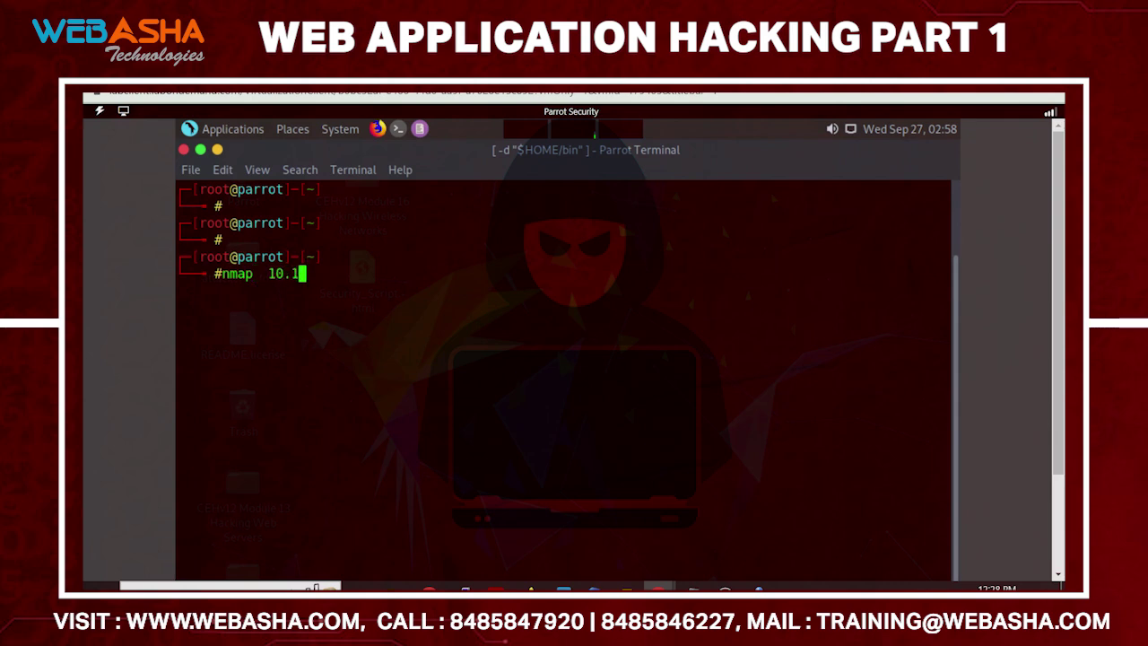
pyautogui.write('0.1.19')
pyautogui.hotkey('ctrl', 'l')
pyautogui.press('Return')
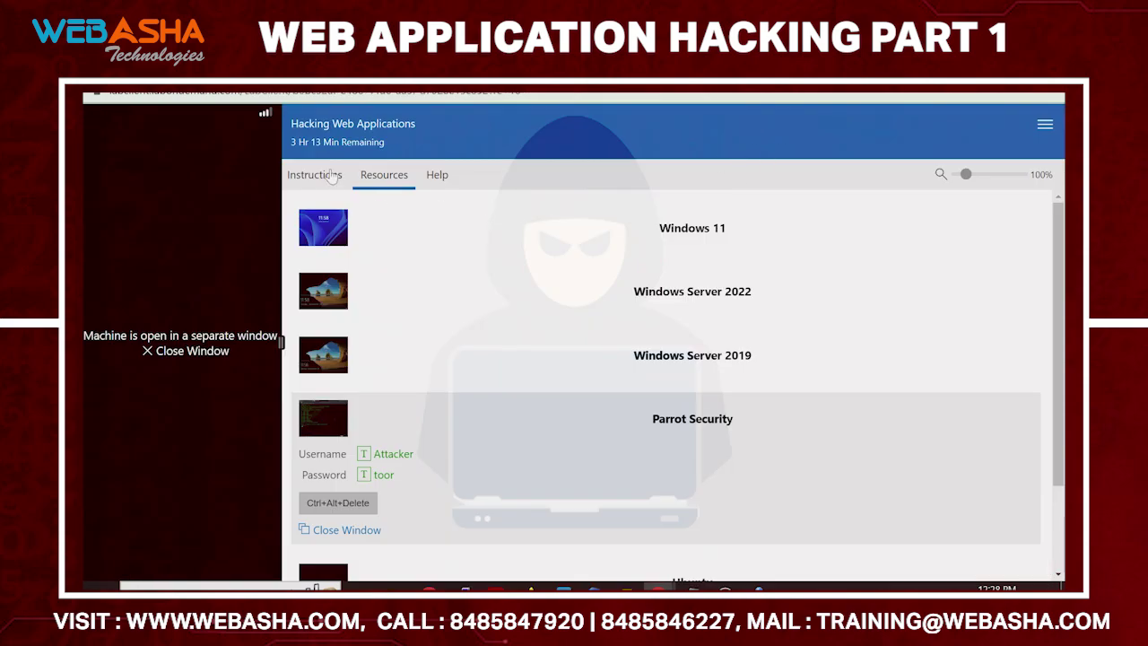
# Find the nmap -T4 -A -v command in lab step 12, then return to the scan results
pyautogui.click(324, 176)
pyautogui.scroll(-10, 804, 394)
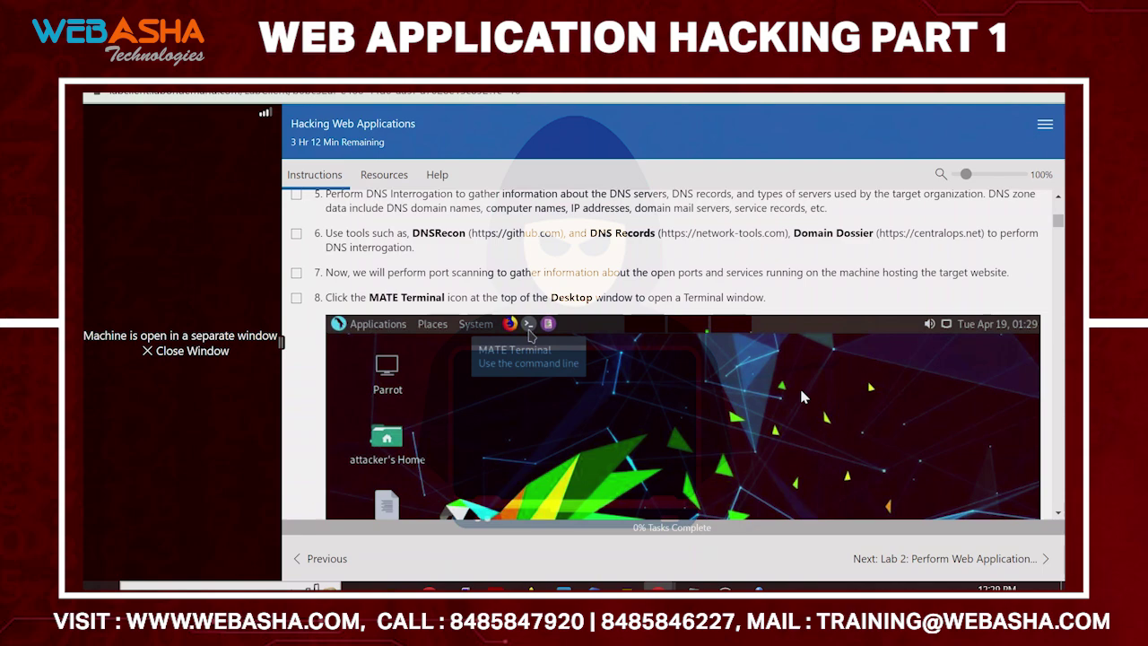
pyautogui.scroll(-5, 801, 392)
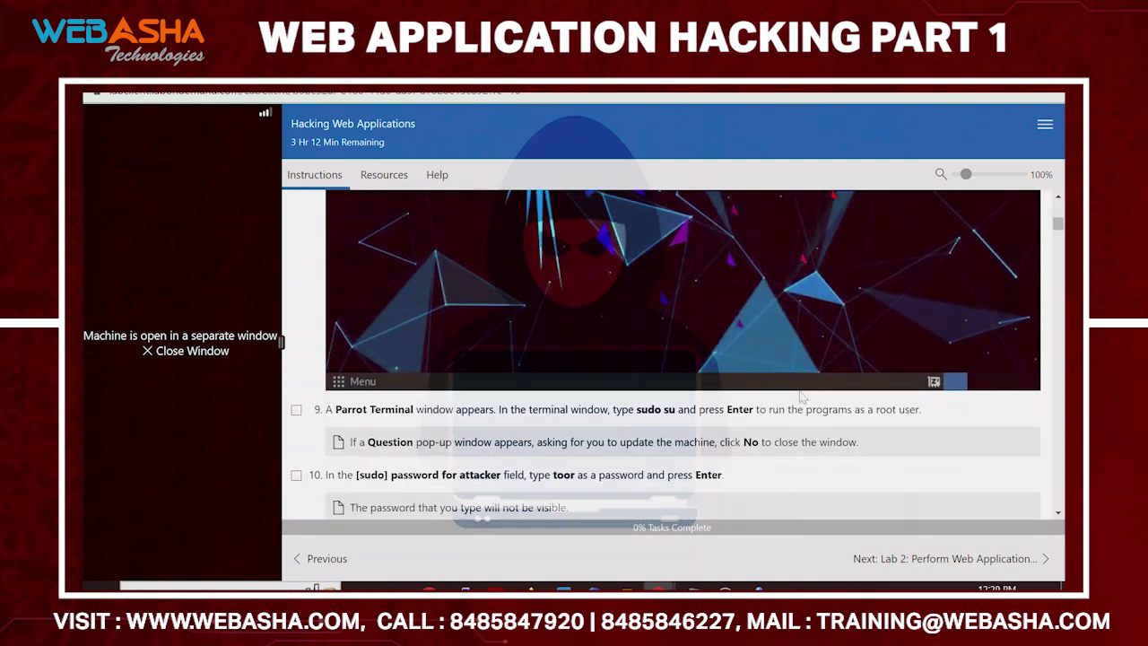
pyautogui.scroll(-5, 800, 396)
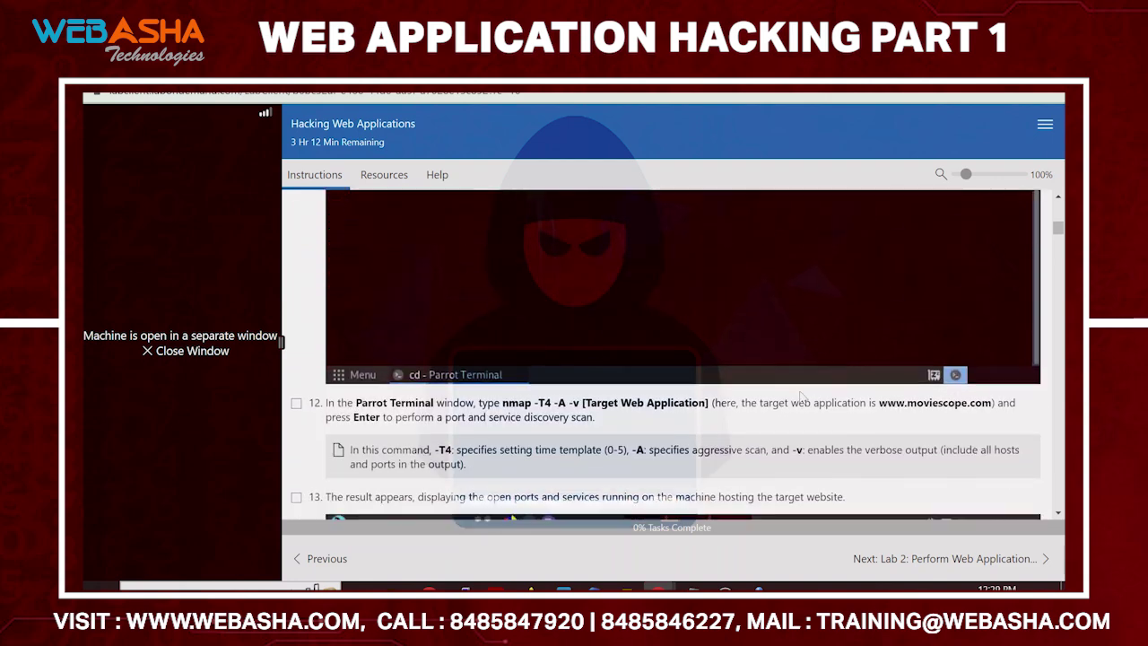
pyautogui.scroll(-1, 801, 394)
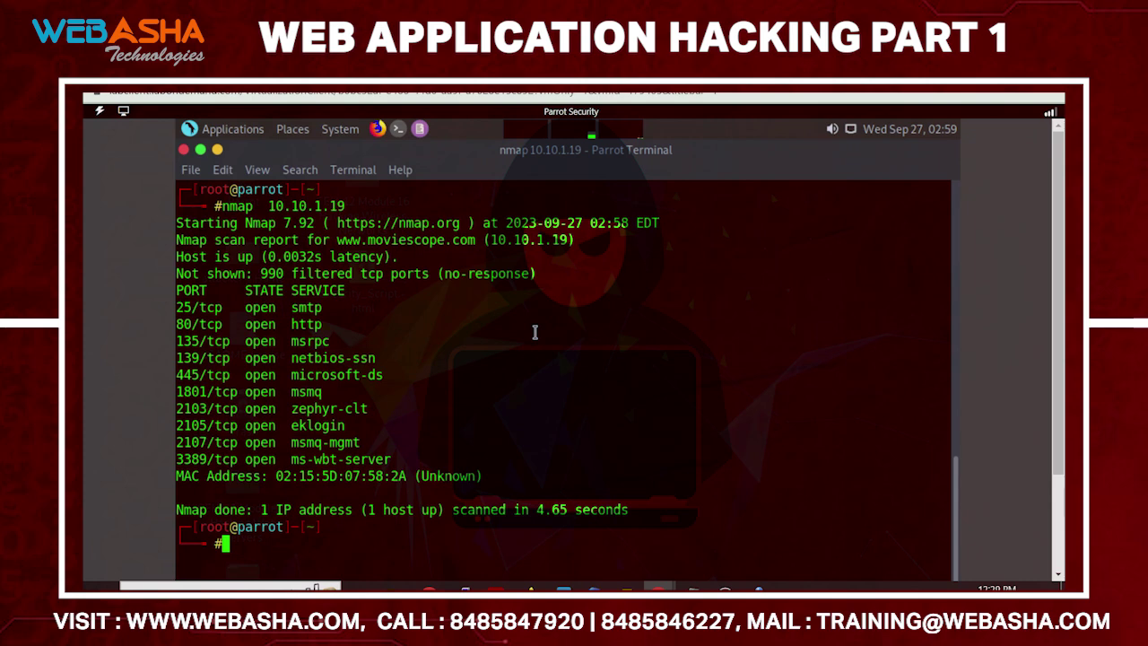
pyautogui.hotkey('alt', 'Tab')
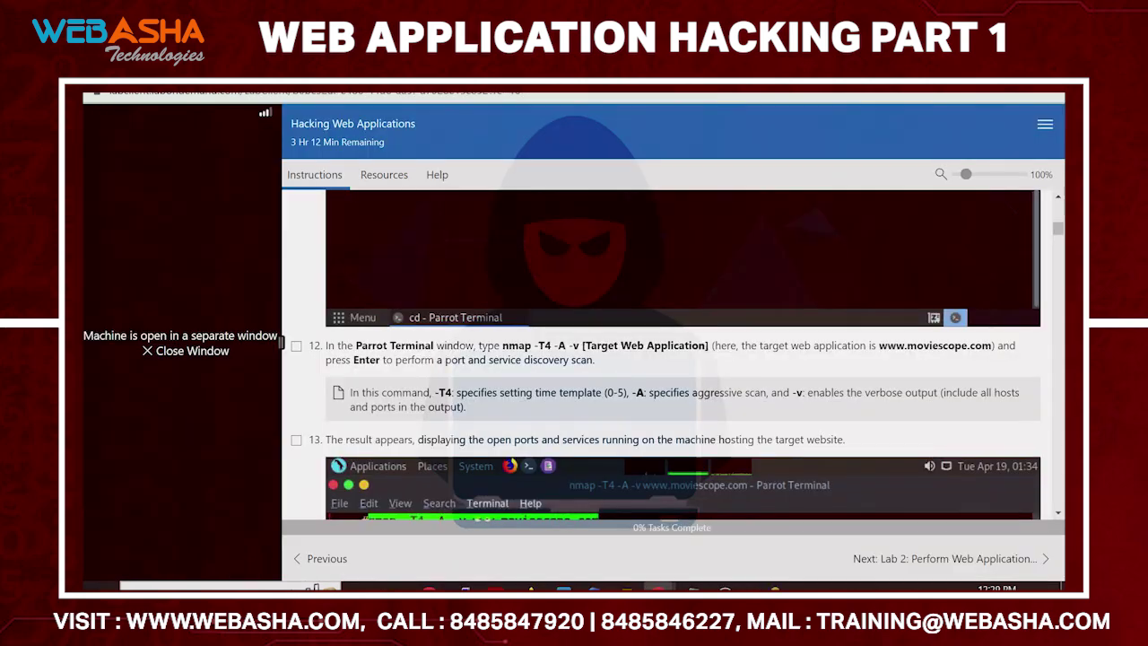
pyautogui.moveTo(499, 345); pyautogui.dragTo(552, 345)
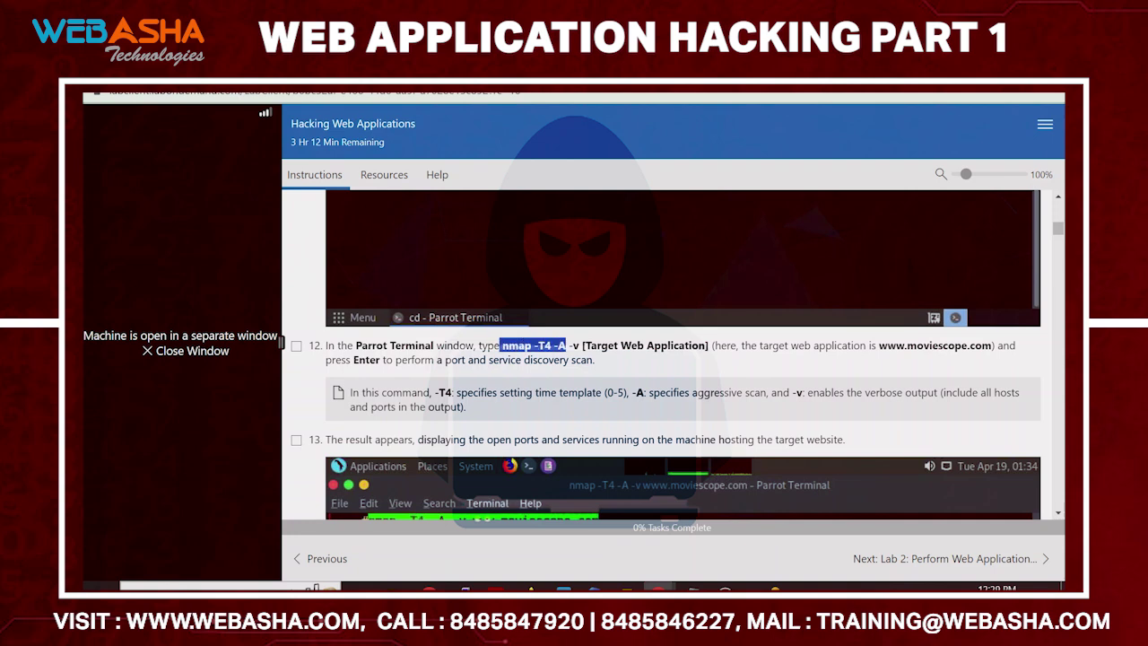
pyautogui.scroll(-5, 574, 358)
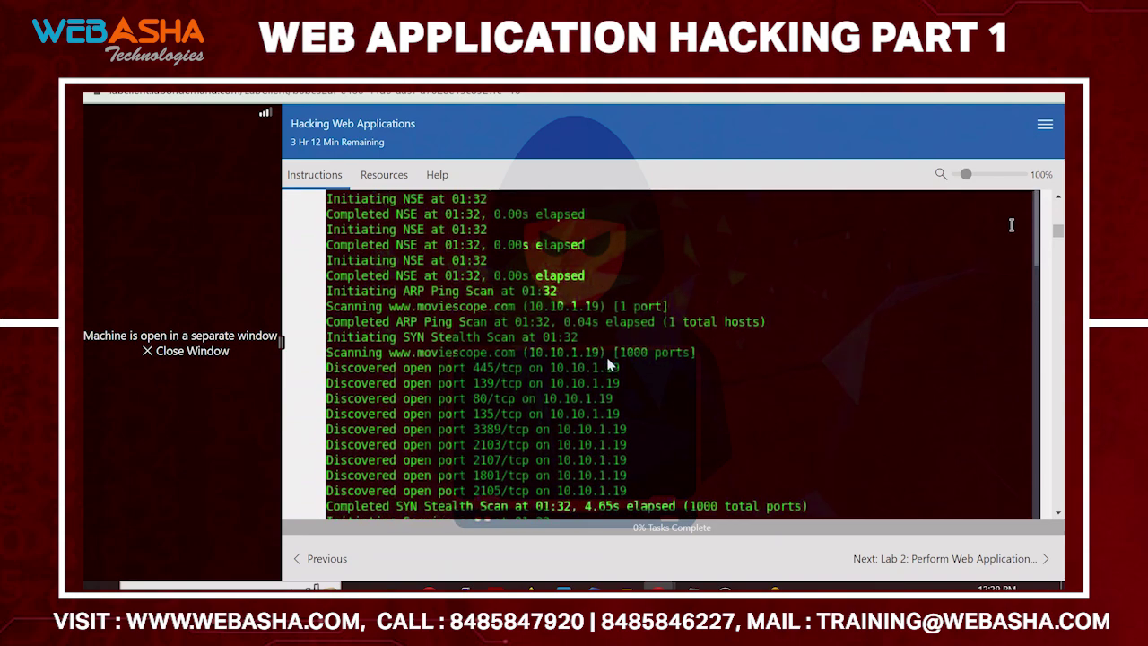
pyautogui.scroll(5, 612, 364)
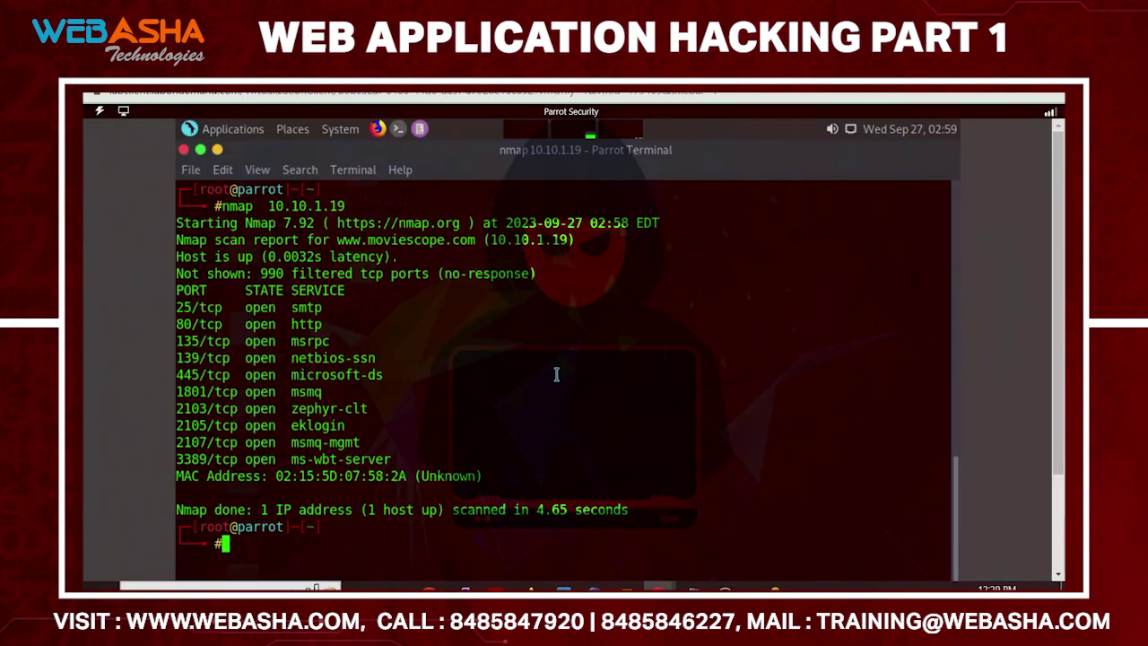
# Run nmap -T4 -A -v 10.10.1.19 in a cleared terminal
pyautogui.hotkey('ctrl', 'l')
pyautogui.write('nmap')
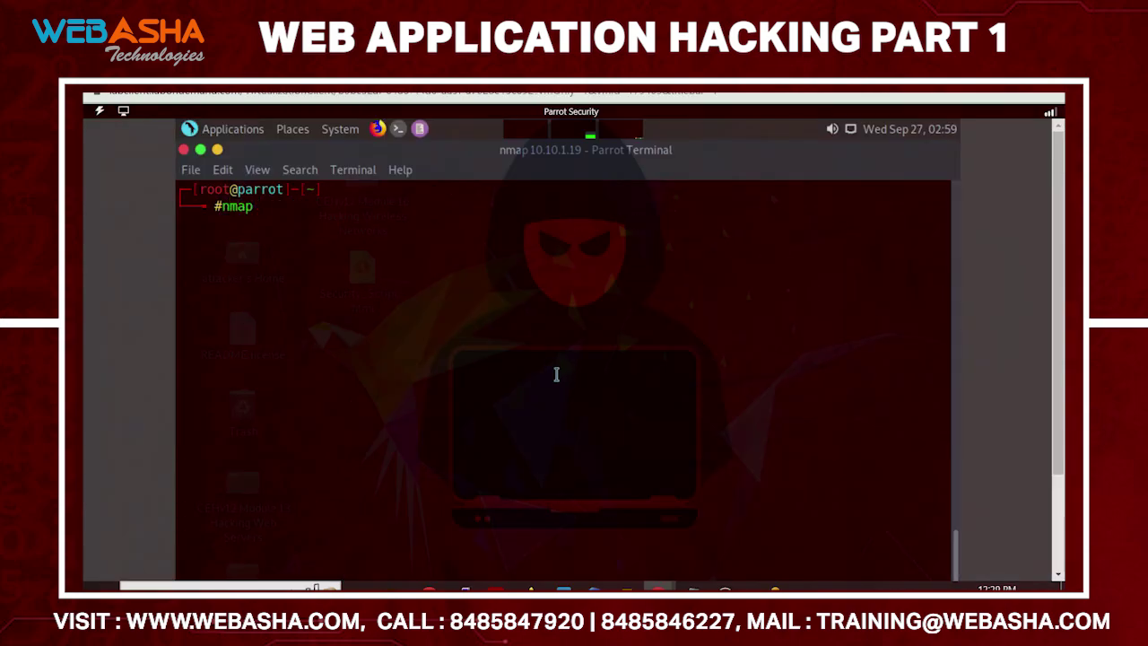
pyautogui.write('  -T4  -A  -v   10.1')
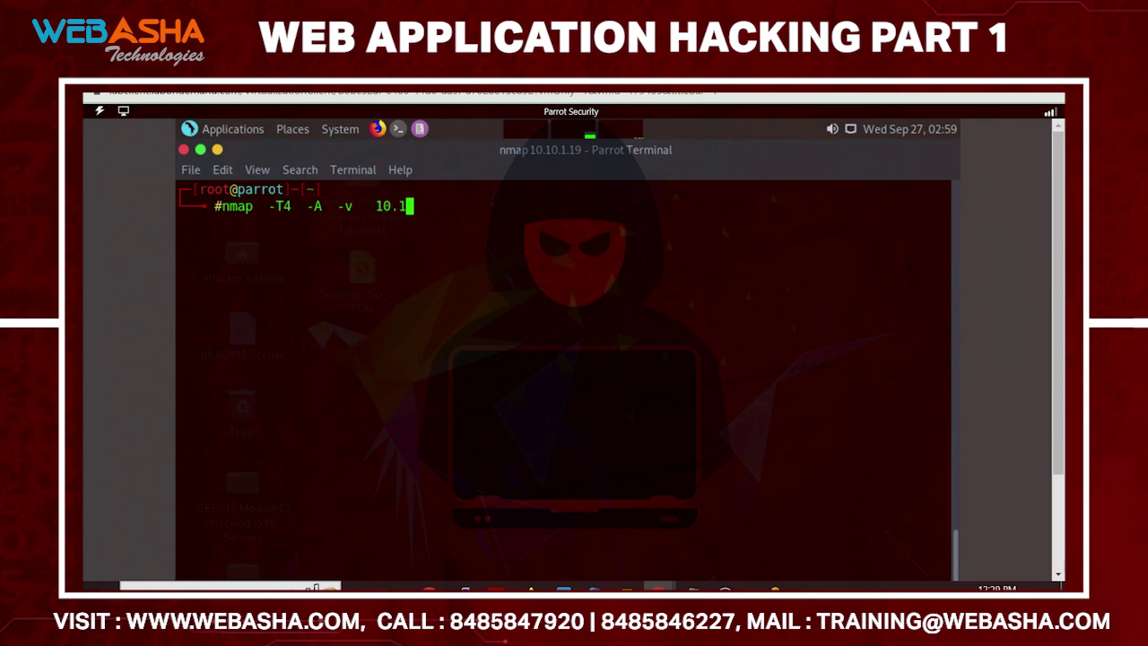
pyautogui.write('0.1.19')
pyautogui.press('Return')
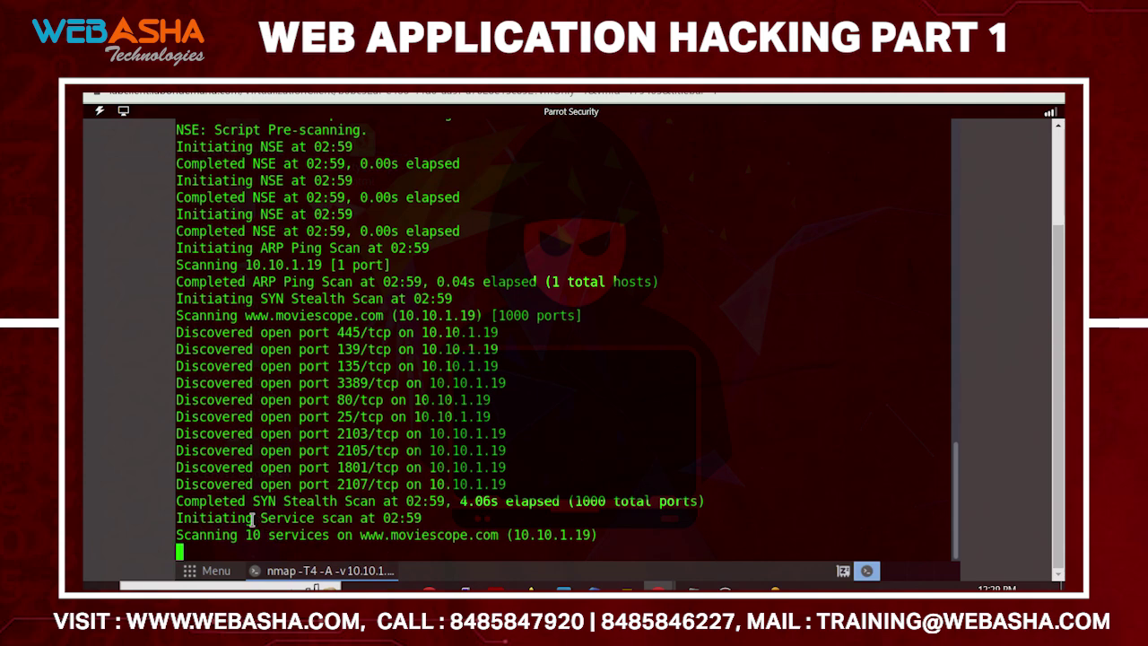
pyautogui.moveTo(253, 519); pyautogui.dragTo(500, 518)
pyautogui.click(523, 518)
pyautogui.hotkey('alt', 'Tab')
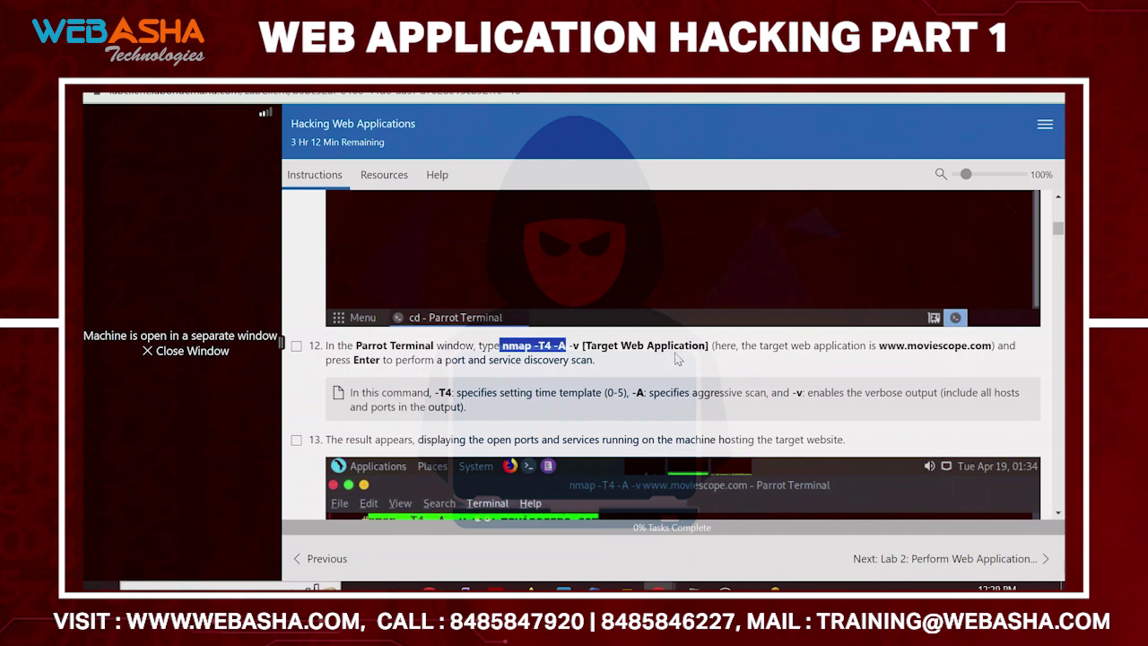
pyautogui.scroll(-2, 674, 359)
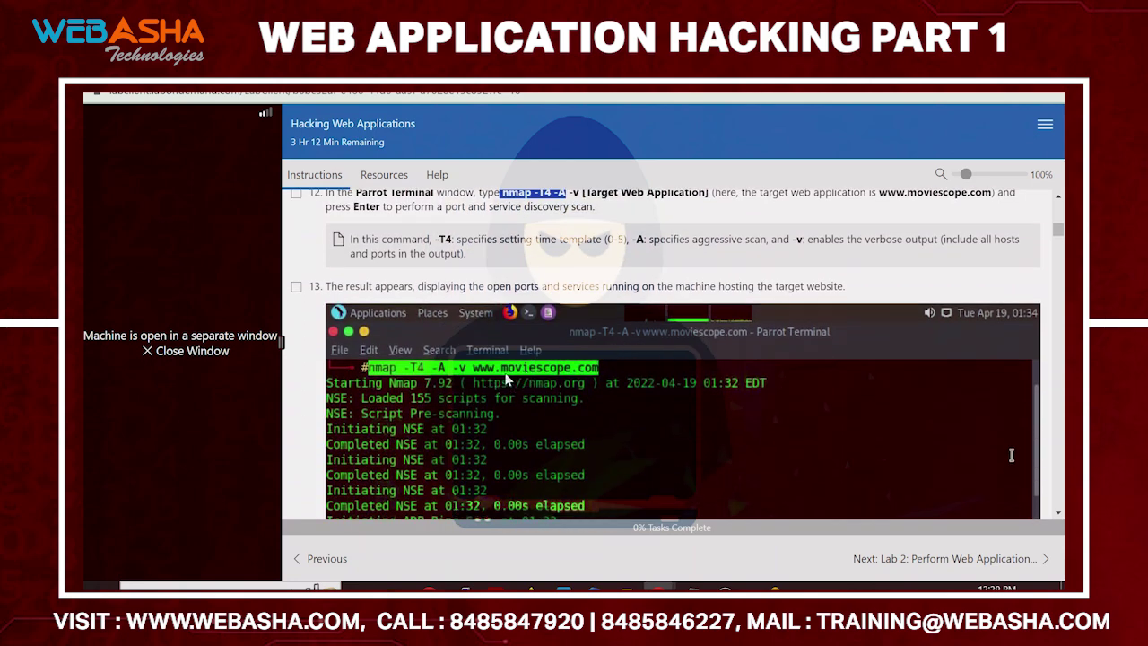
pyautogui.hotkey('alt', 'Tab')
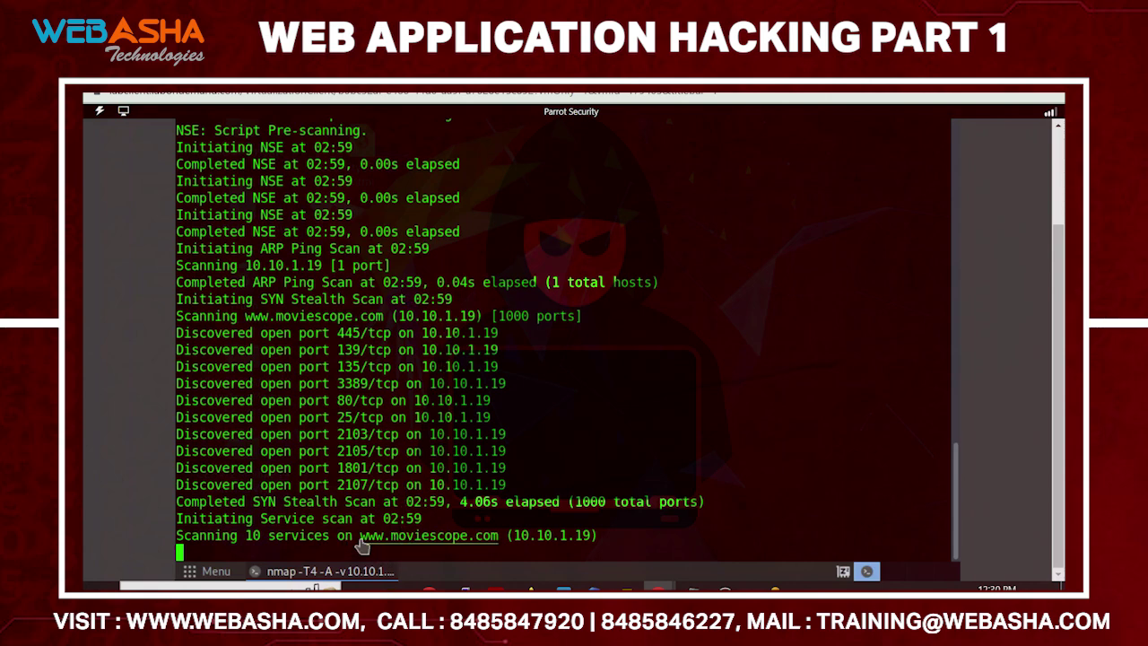
pyautogui.moveTo(357, 536); pyautogui.dragTo(500, 536)
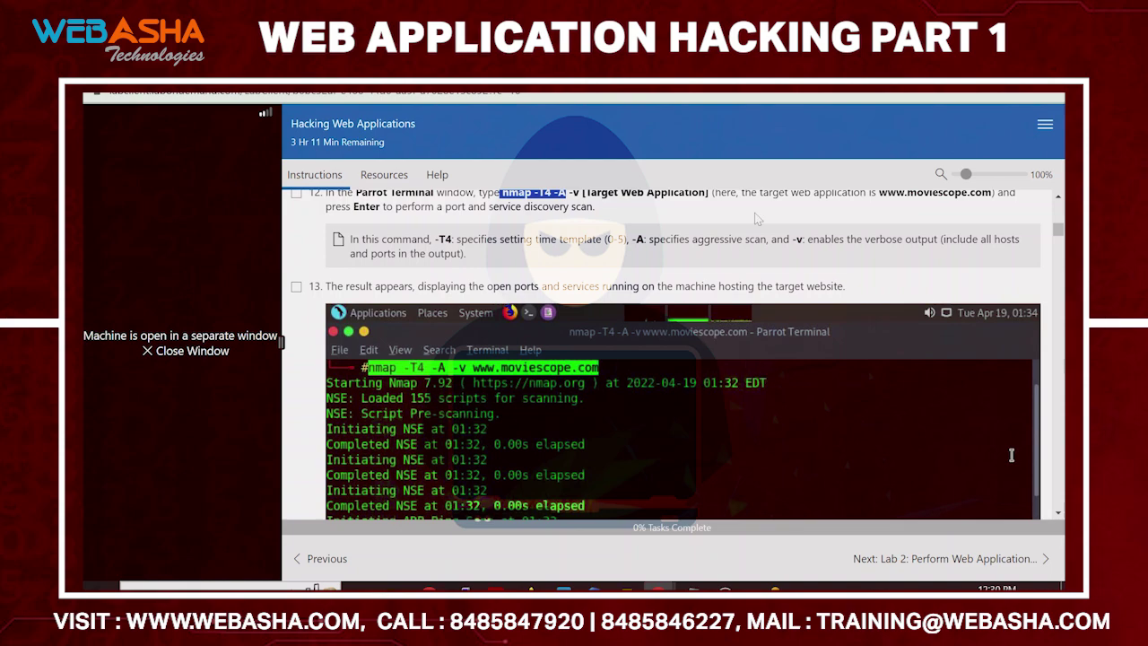
pyautogui.scroll(-3, 698, 341)
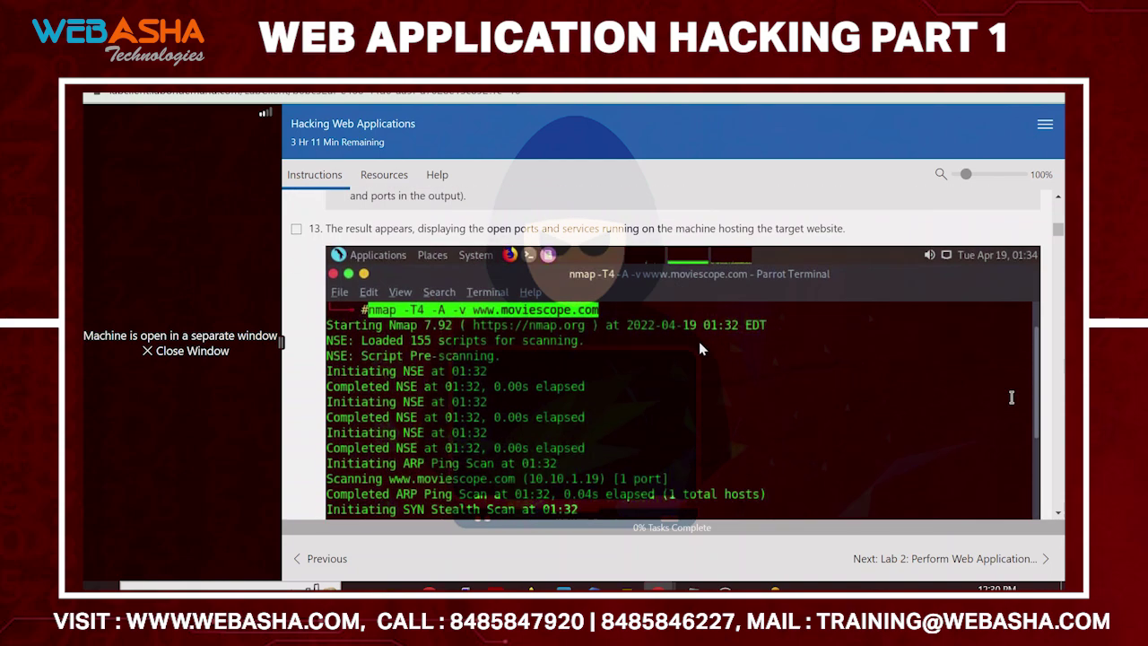
pyautogui.scroll(-5, 659, 343)
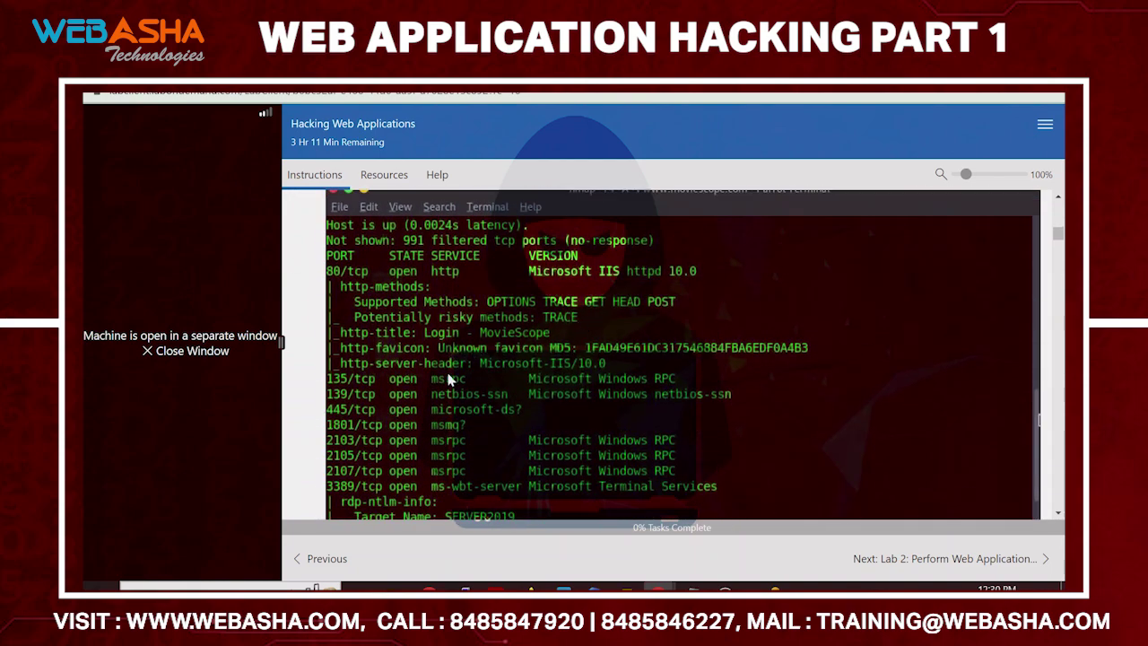